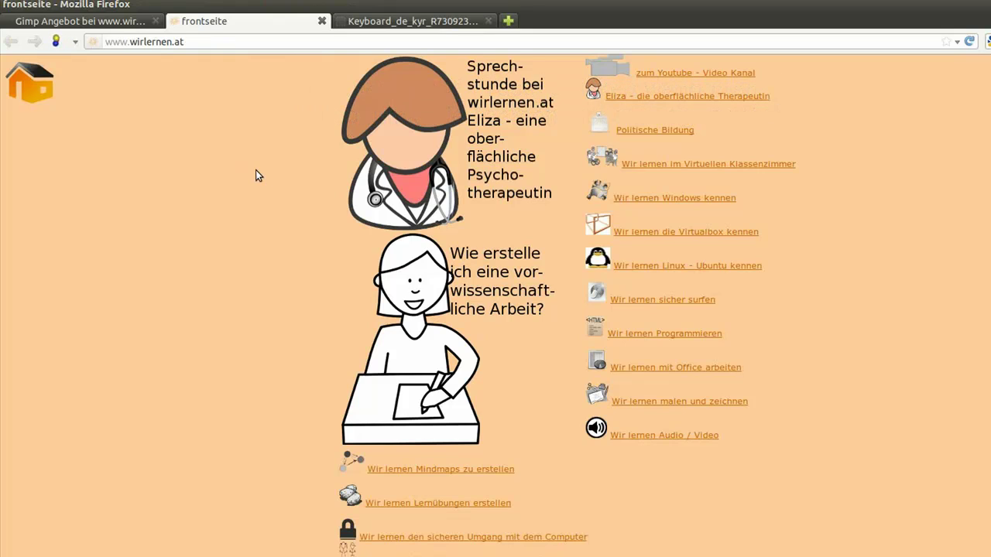
# Take a screenshot of the wirlernen.at front page, copy it to the clipboard and dismiss the save dialog.
pyautogui.press('Print')
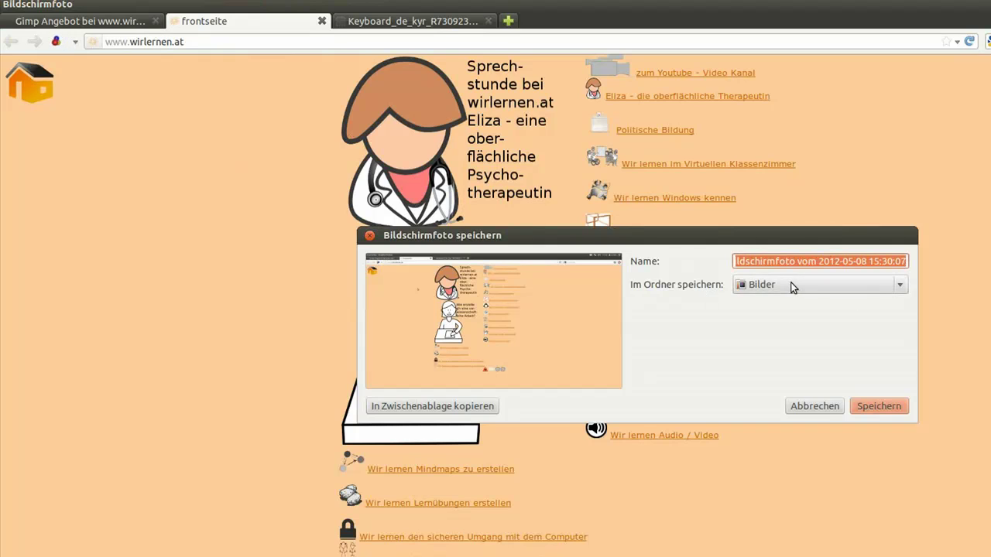
pyautogui.moveTo(657, 235); pyautogui.dragTo(673, 156)
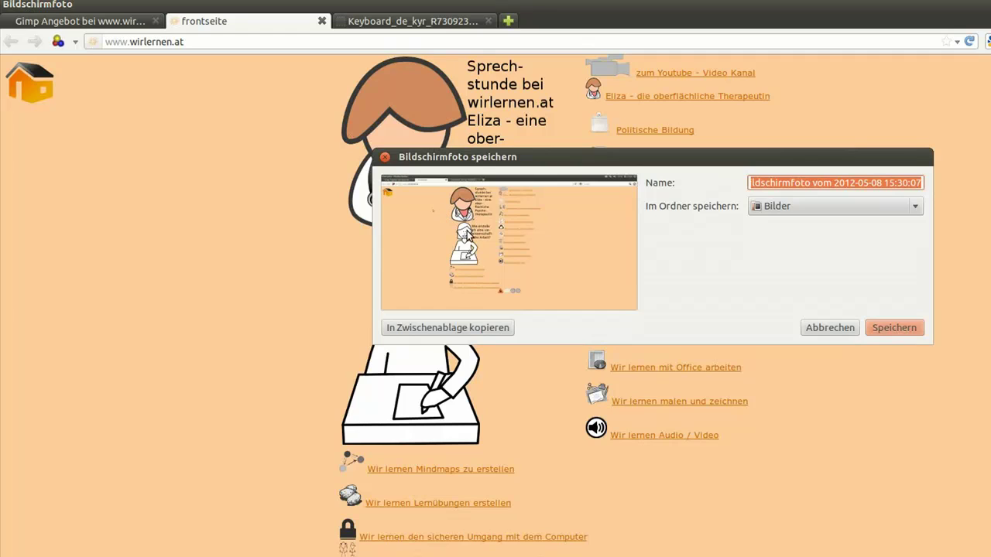
pyautogui.click(441, 328)
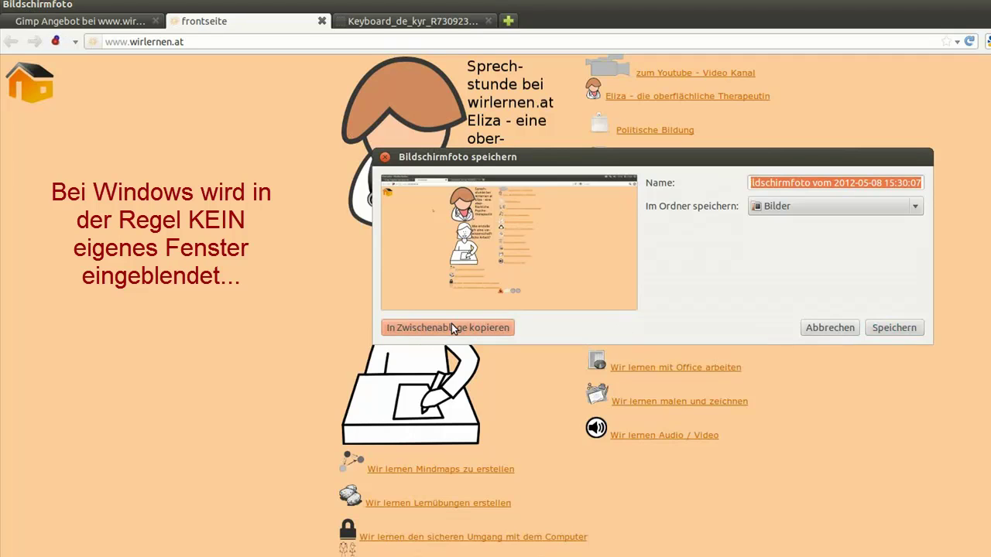
pyautogui.click(830, 327)
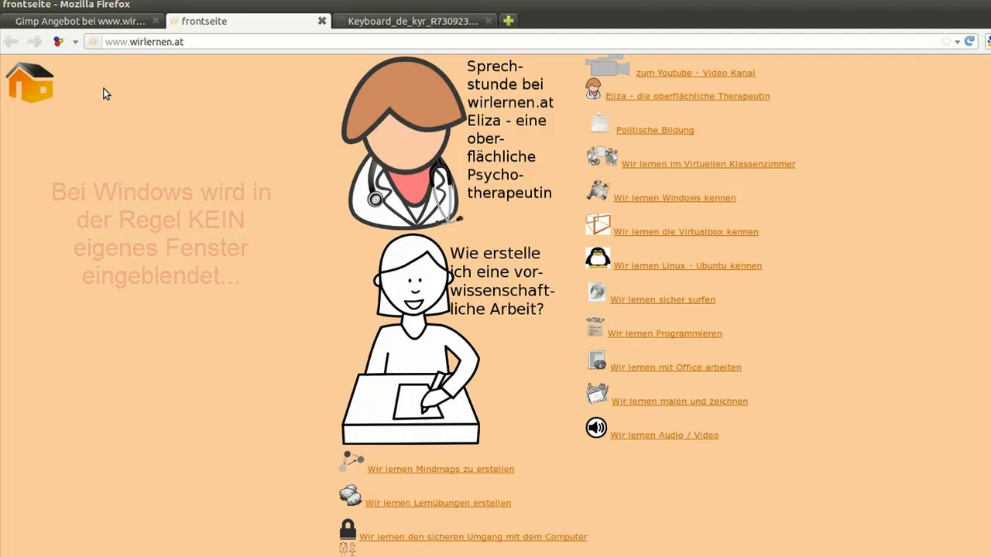
# Switch to GIMP and create a new image from the screenshot in the clipboard.
pyautogui.press('super')
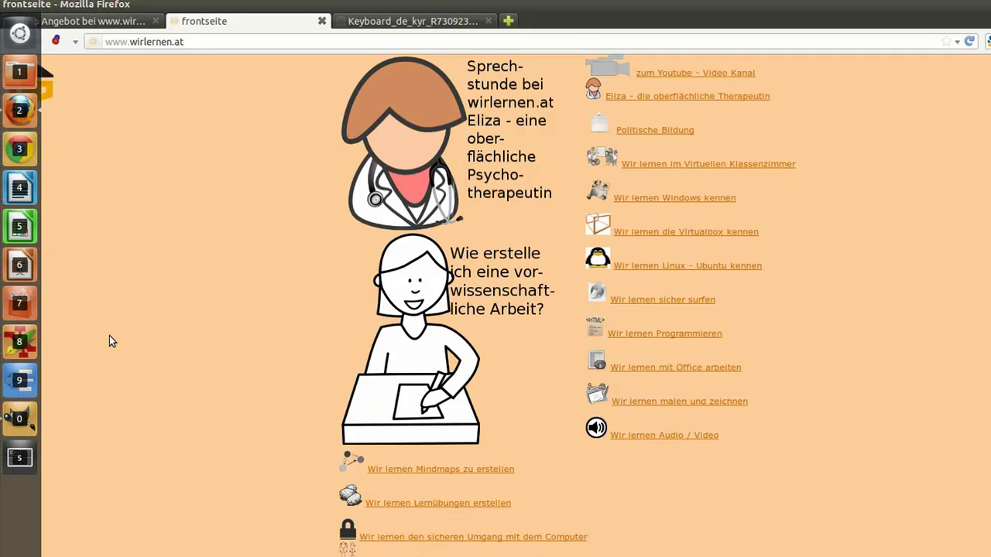
pyautogui.click(19, 418)
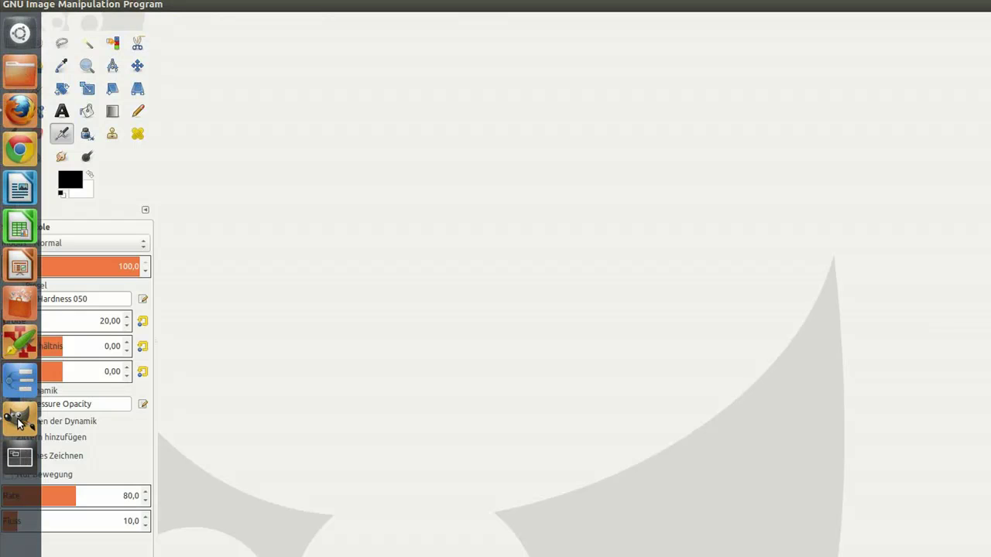
pyautogui.rightClick(262, 97)
pyautogui.moveTo(286, 112)
pyautogui.moveTo(410, 136)
pyautogui.click(637, 144)
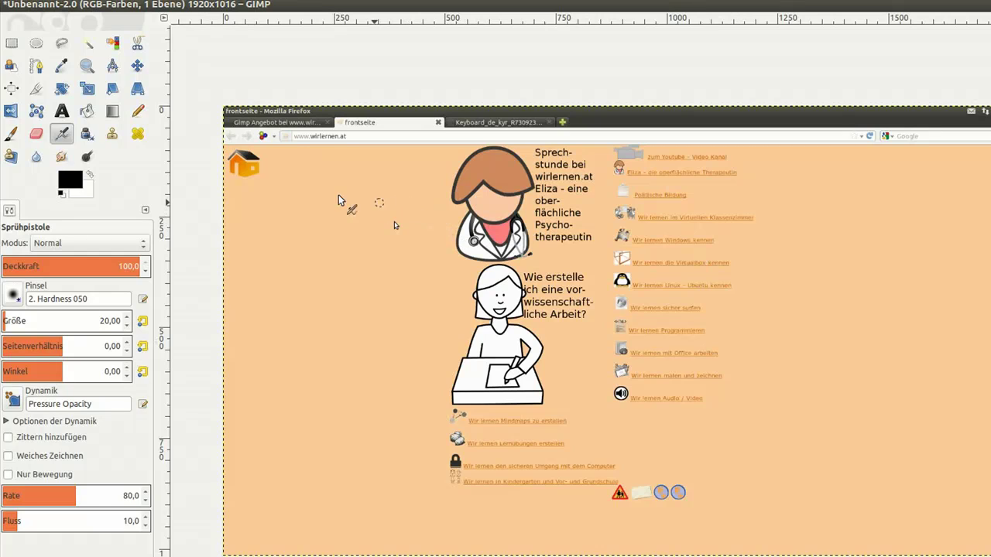
# Crop the screenshot to the Eliza picture with its adjacent caption, about 366 × 269 px.
pyautogui.hotkey('shift', 'c')
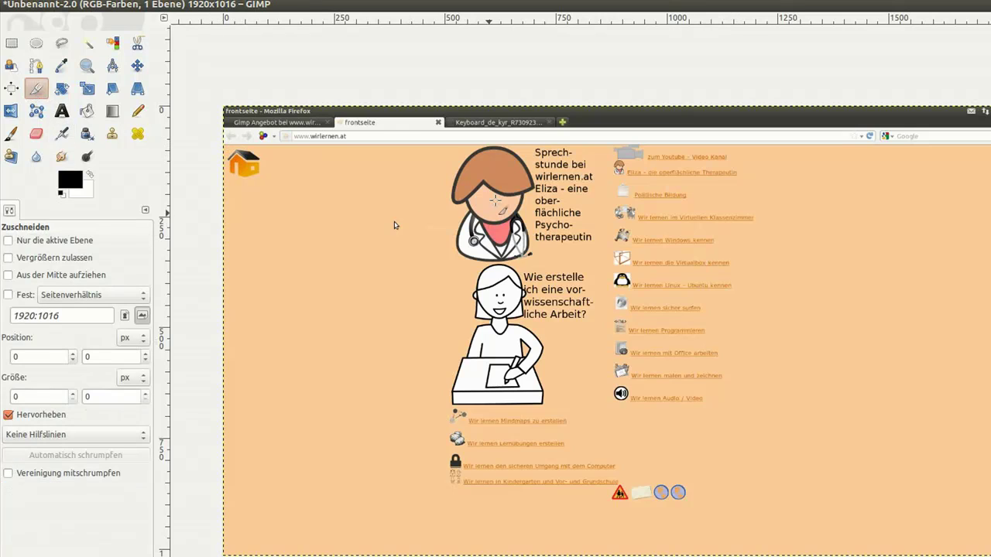
pyautogui.moveTo(437, 146); pyautogui.dragTo(601, 267)
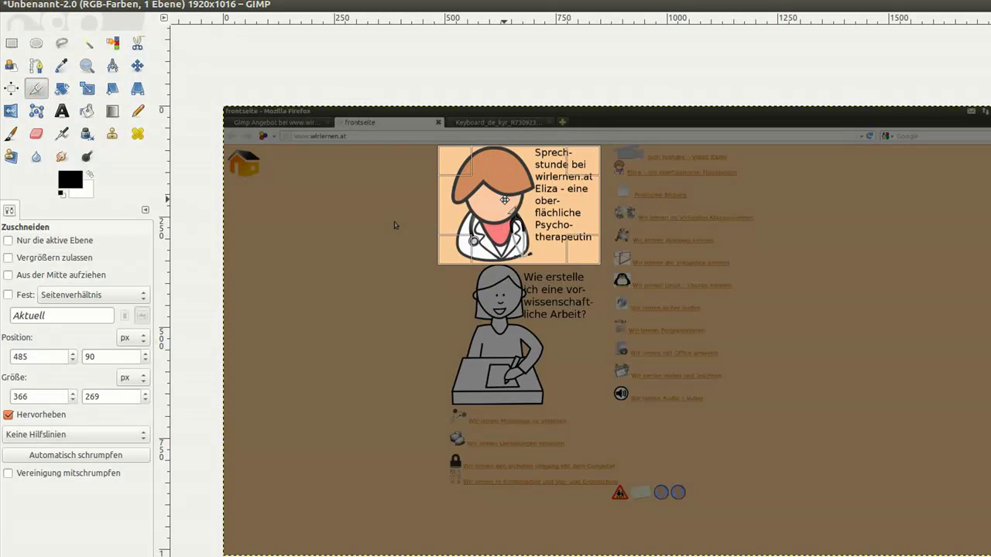
pyautogui.click(504, 200)
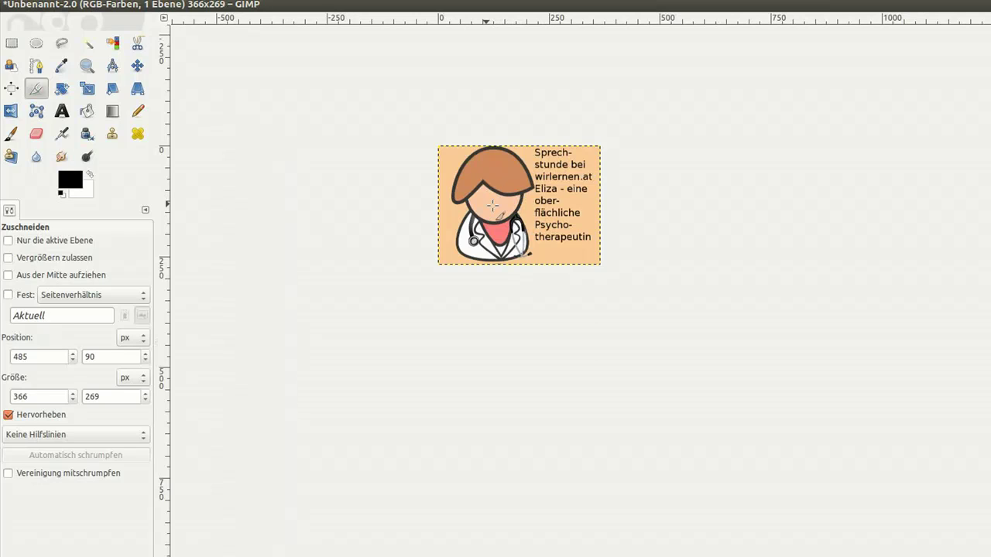
# Open the canvas size settings for the cropped image, keeping the dialog clear of the picture.
pyautogui.rightClick(478, 195)
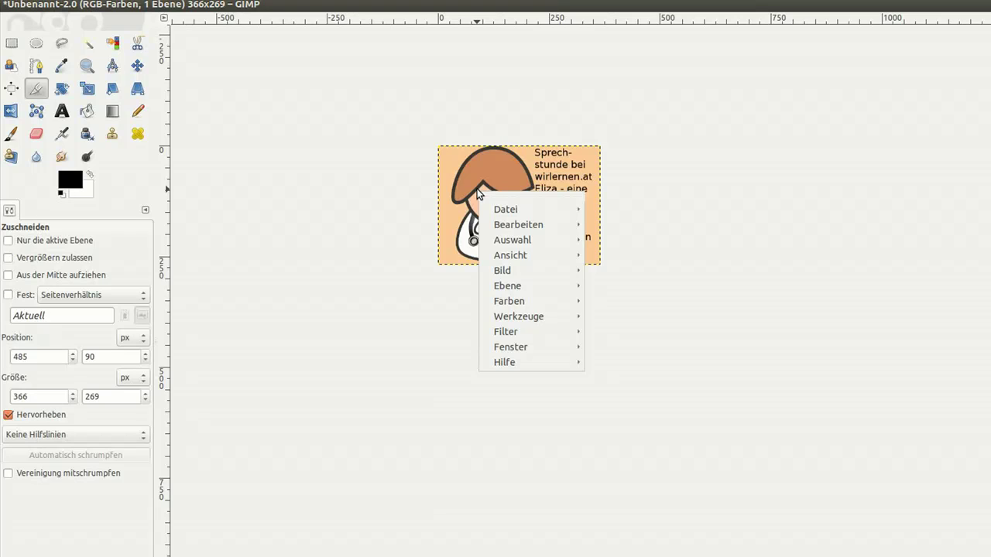
pyautogui.moveTo(515, 270)
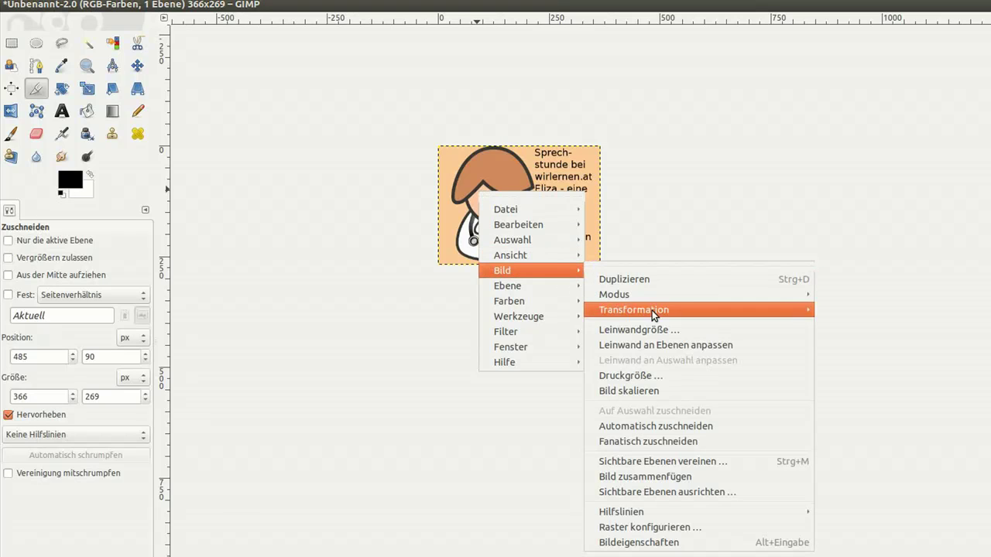
pyautogui.click(659, 330)
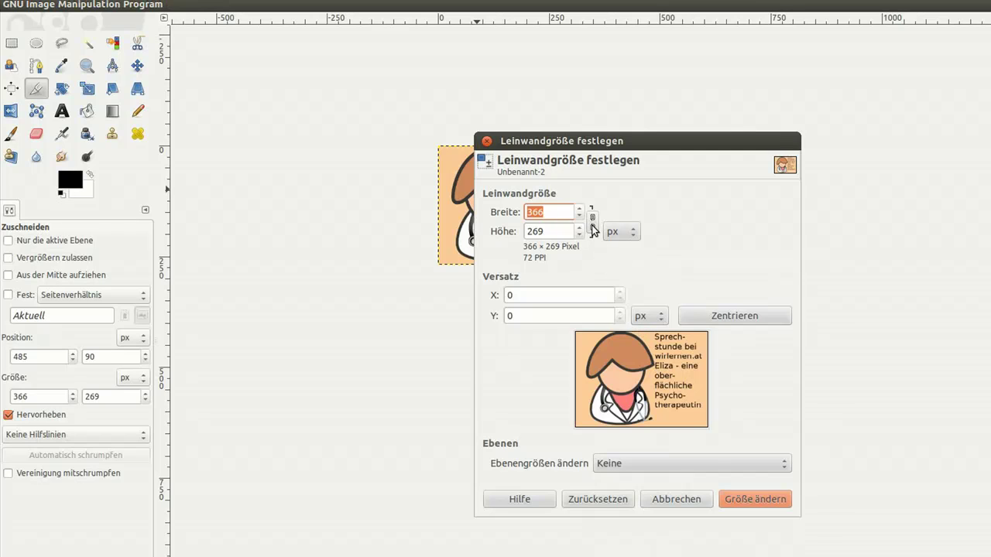
pyautogui.moveTo(580, 143); pyautogui.dragTo(757, 118)
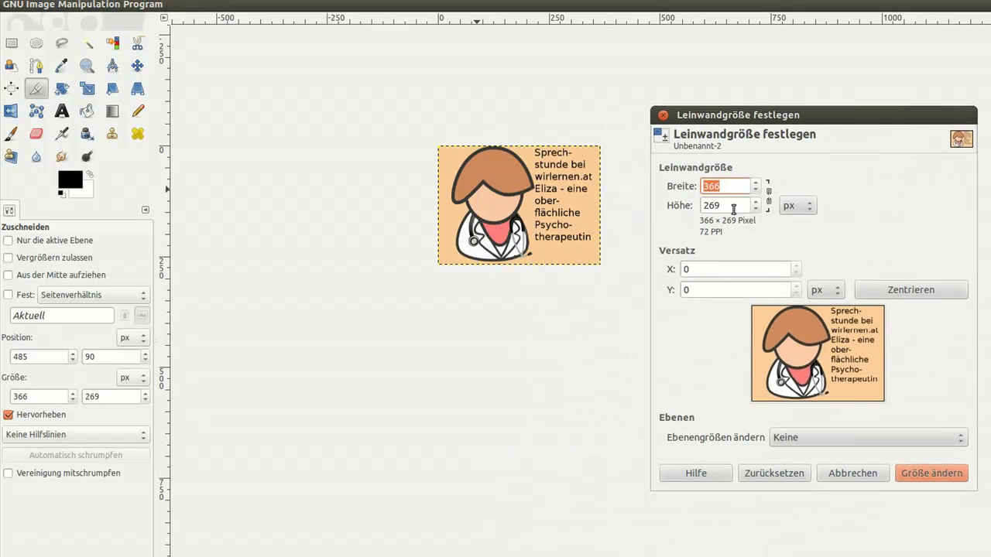
# Try a canvas height of 600 px with width and height unlinked, and reset the size values.
pyautogui.click(732, 186)
pyautogui.click(768, 196)
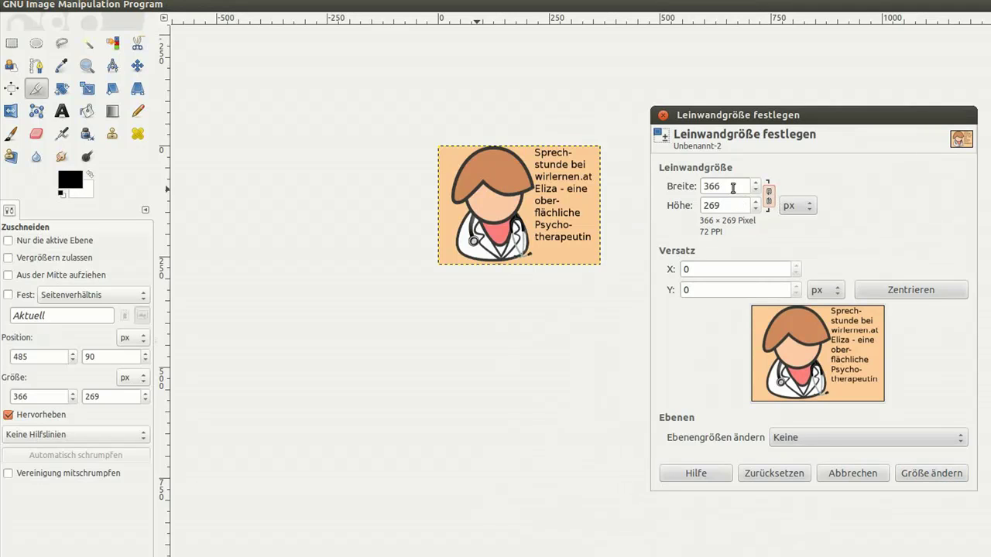
pyautogui.click(732, 188)
pyautogui.doubleClick(732, 188)
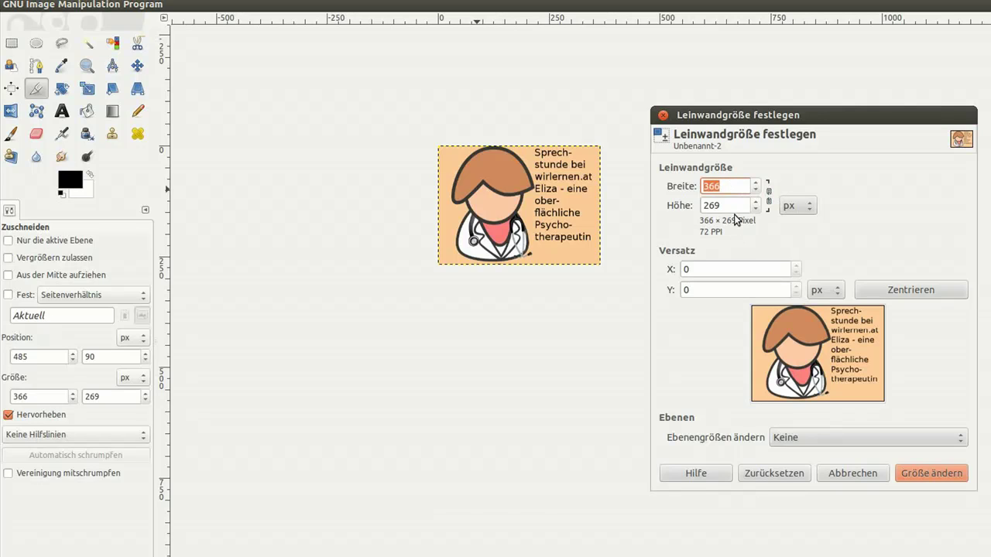
pyautogui.press('Tab')
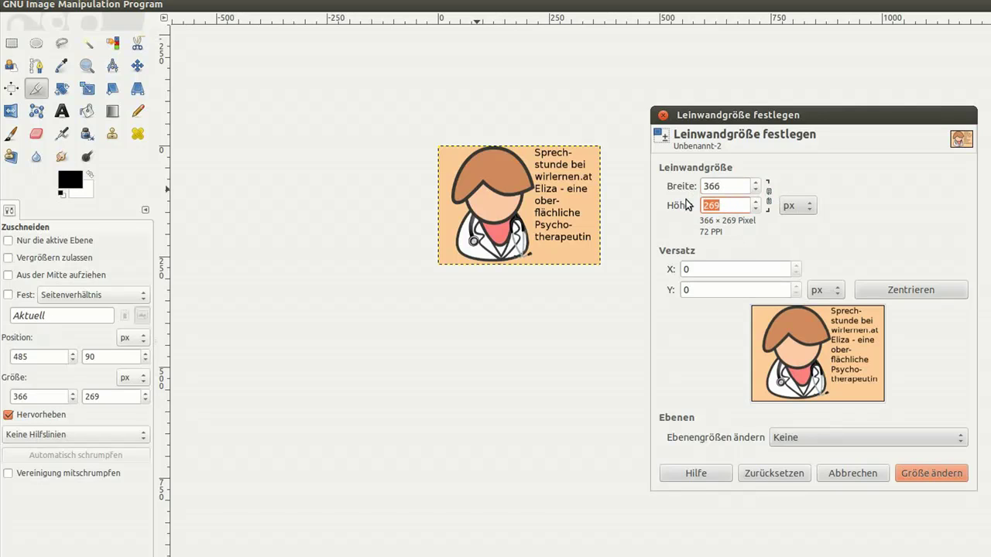
pyautogui.write('600')
pyautogui.click(736, 186)
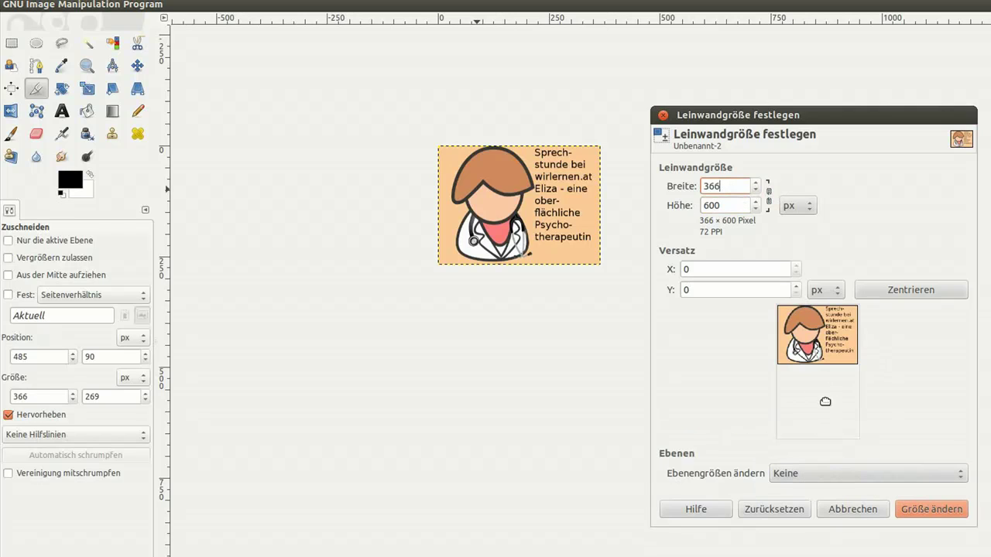
pyautogui.click(777, 512)
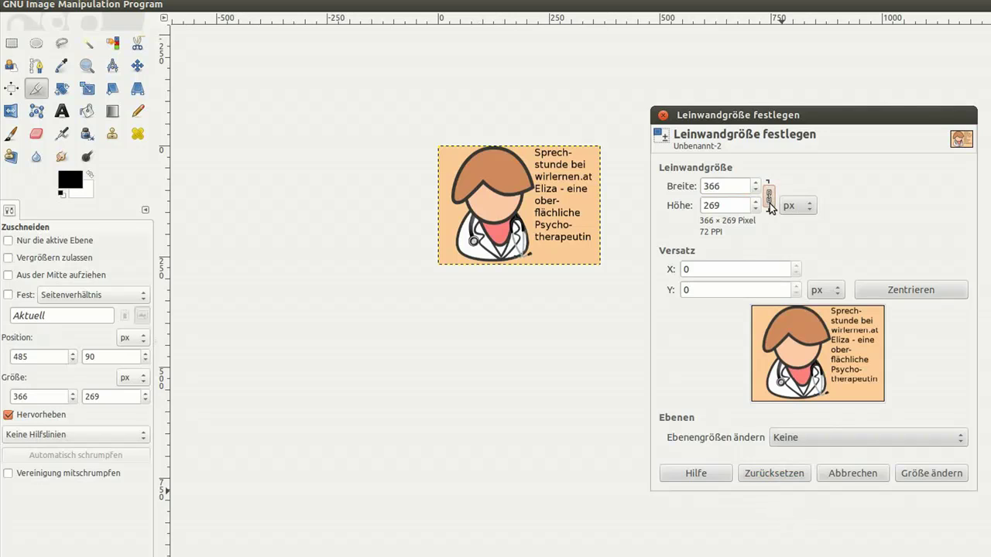
# Try a canvas height of 600 px with width and height linked, and reset the size values.
pyautogui.moveTo(730, 204); pyautogui.dragTo(691, 208)
pyautogui.write('600')
pyautogui.doubleClick(729, 186)
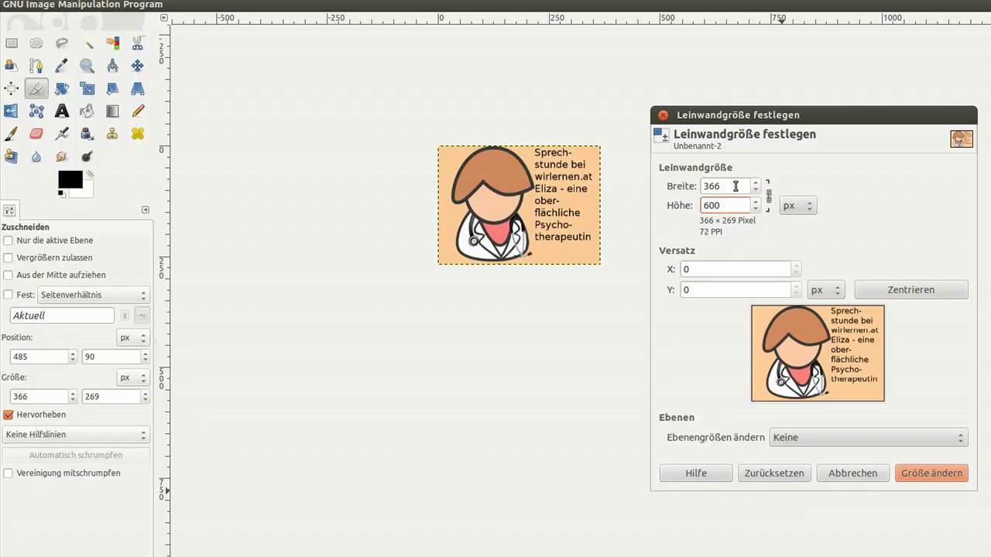
pyautogui.write('816')
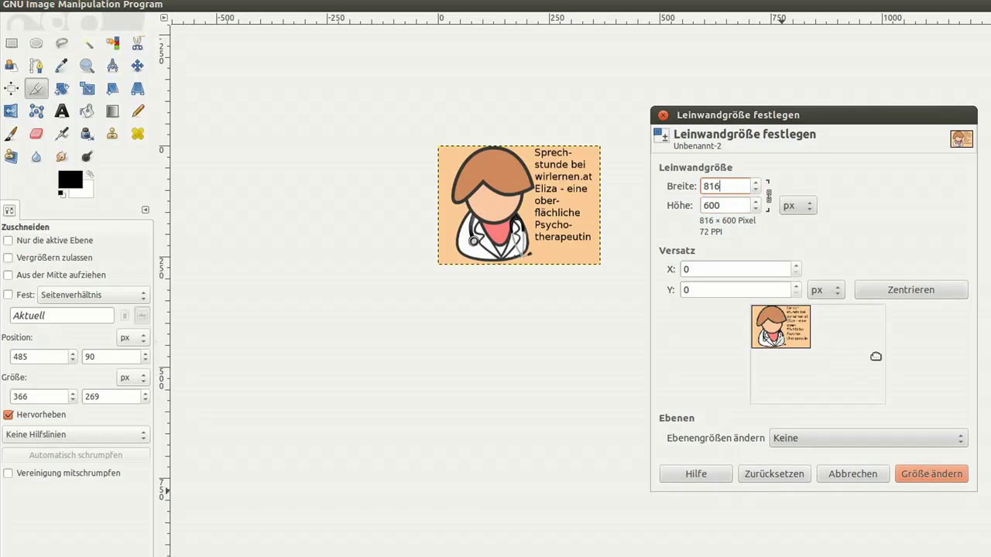
pyautogui.click(790, 473)
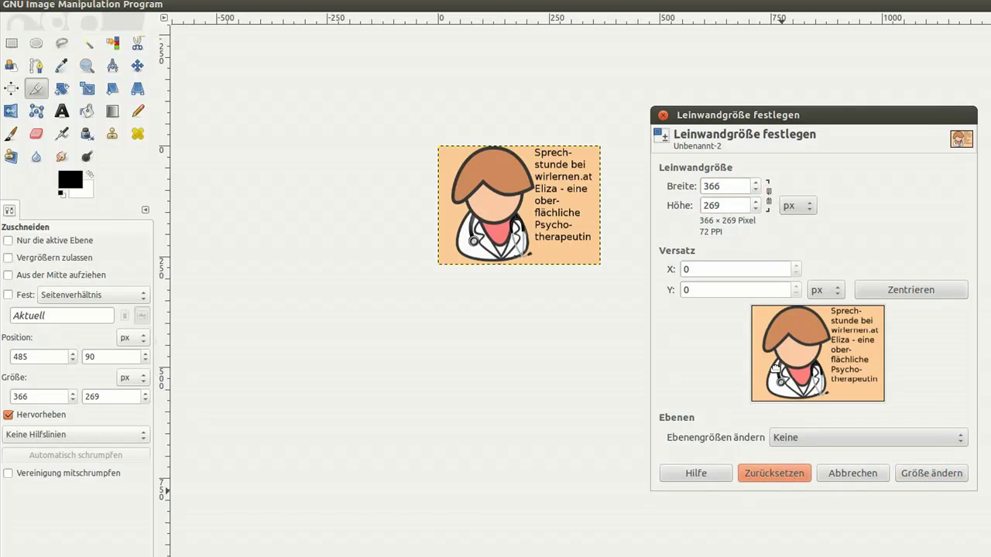
# Unlink the canvas width and height, set the height to 600 px and apply the canvas resize.
pyautogui.click(768, 195)
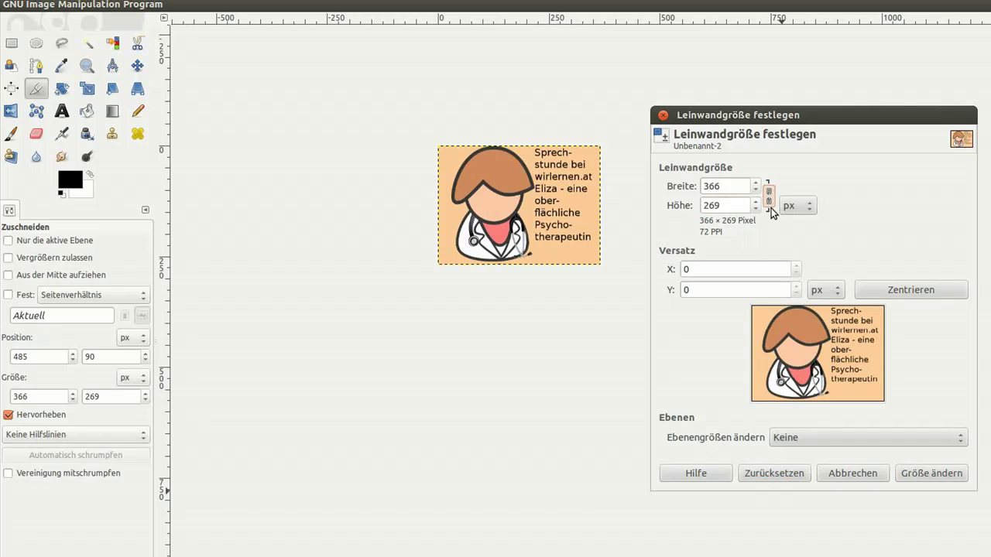
pyautogui.doubleClick(726, 206)
pyautogui.write('600')
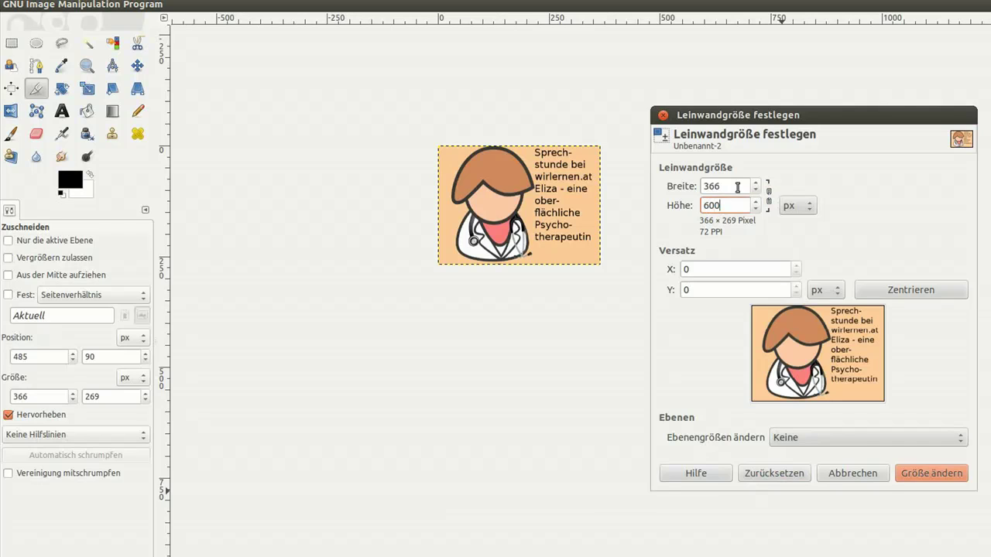
pyautogui.click(737, 186)
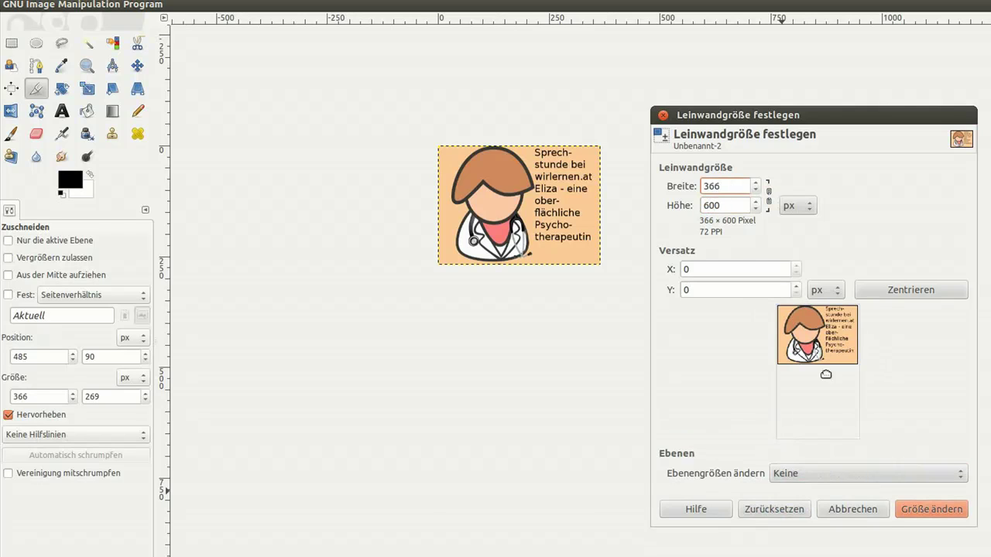
pyautogui.click(915, 511)
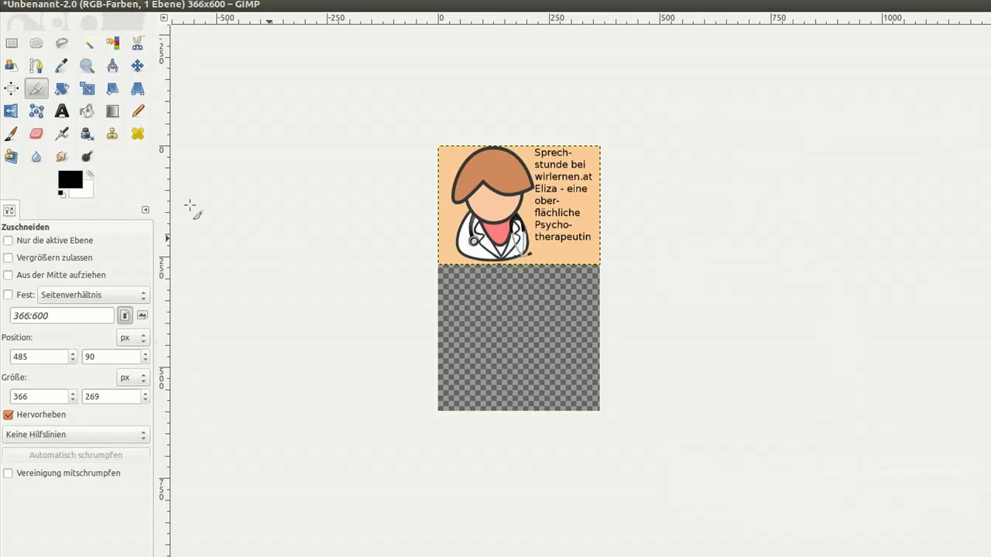
# Add a text box across the empty area below the picture reading "Hier kommst du zu Eliza".
pyautogui.click(63, 113)
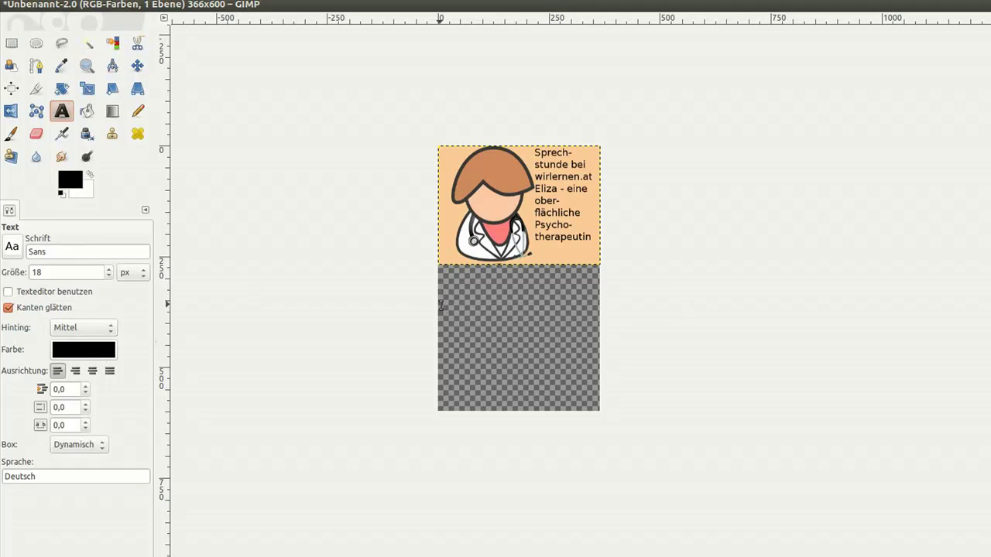
pyautogui.click(441, 306)
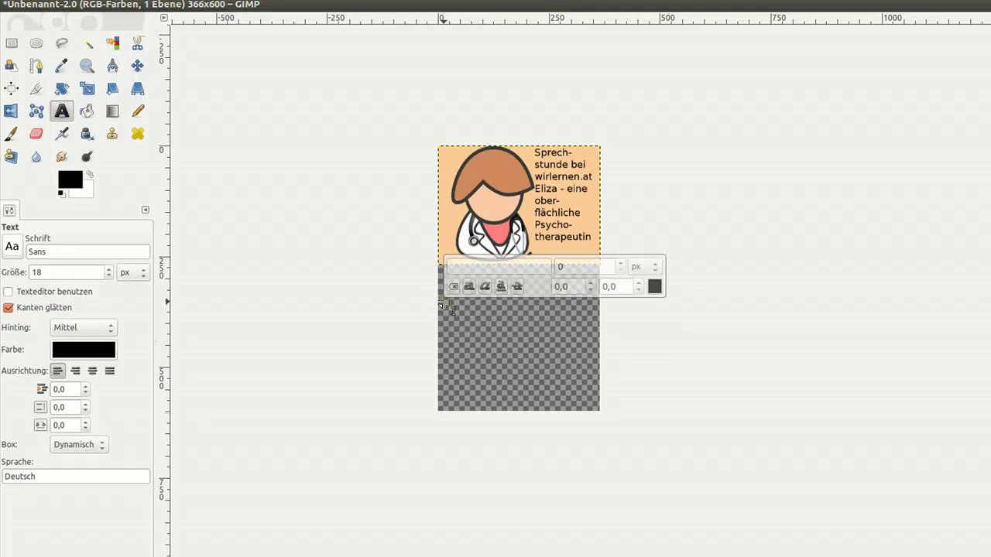
pyautogui.moveTo(461, 319); pyautogui.dragTo(598, 352)
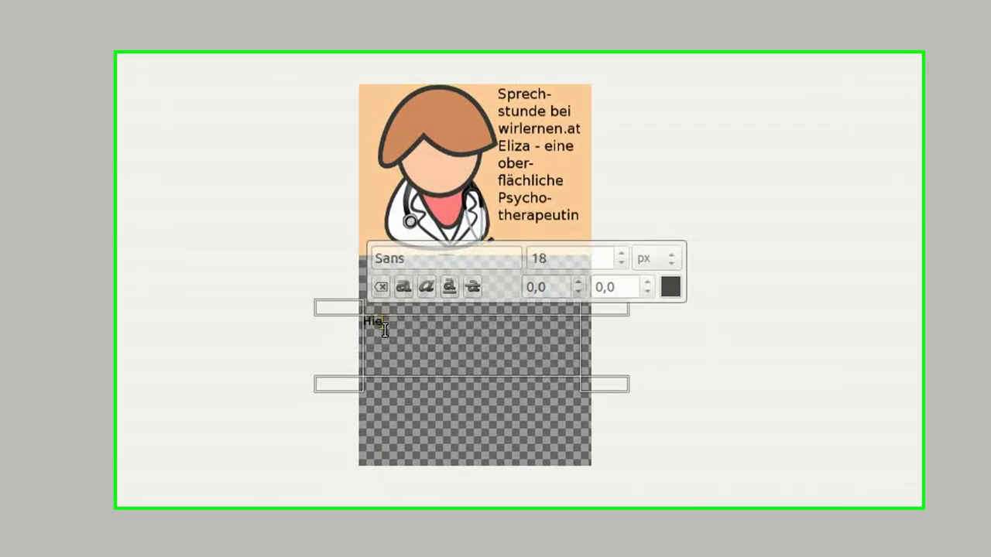
pyautogui.write('Hier kom')
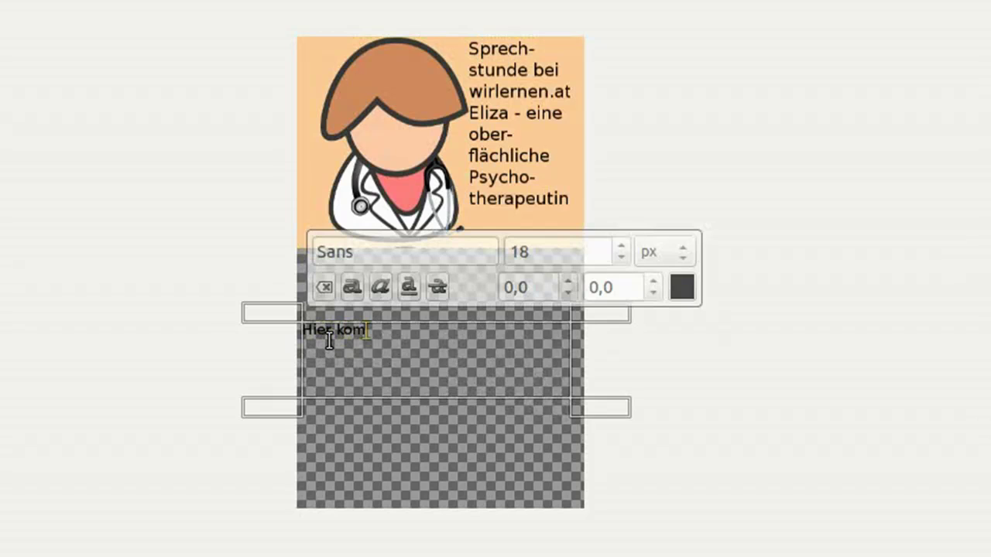
pyautogui.write('mst du zu')
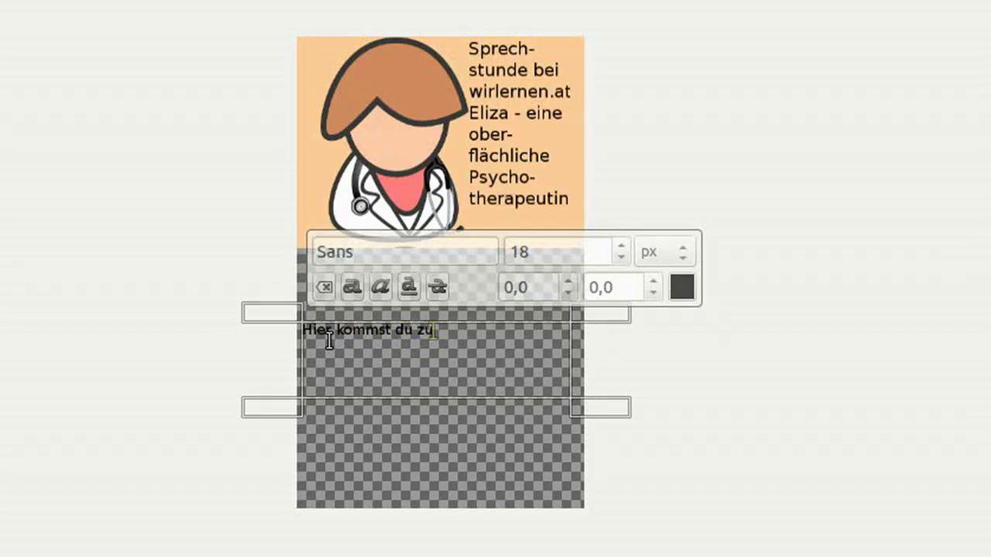
pyautogui.write(' Eliza')
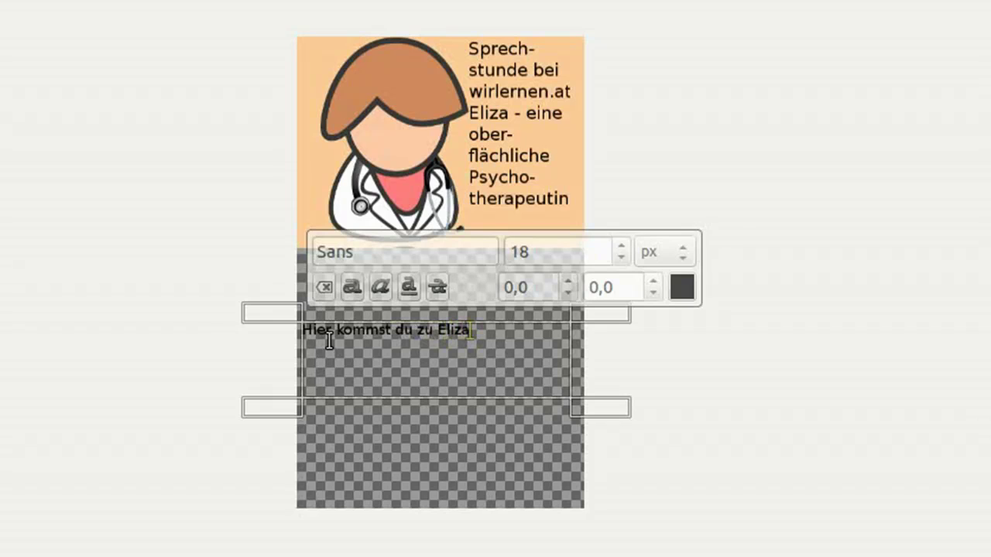
# Set the font size of the entire "Hier kommst du zu Eliza" text to 36 px.
pyautogui.hotkey('ctrl', 'a')
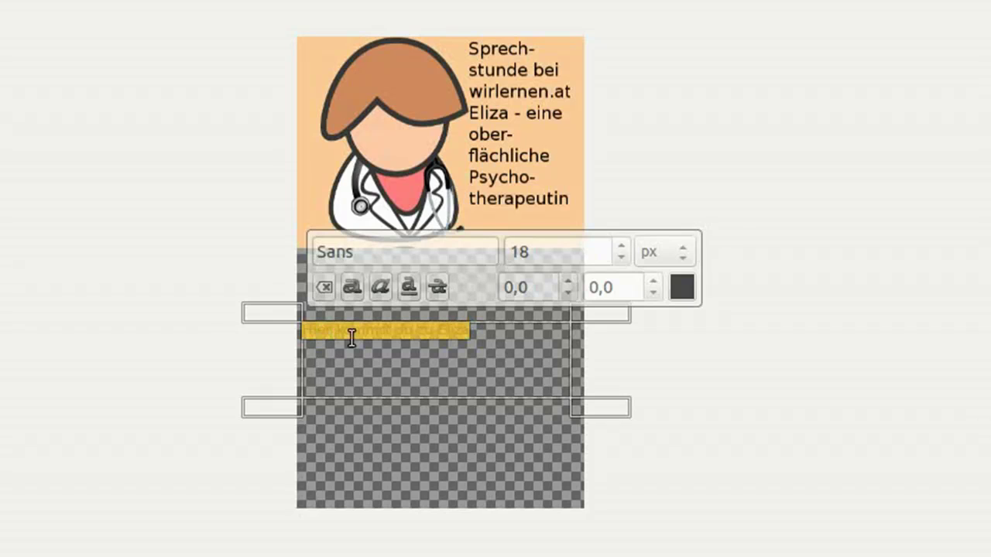
pyautogui.click(620, 246)
pyautogui.click(619, 246)
pyautogui.click(620, 246)
pyautogui.click(620, 246)
pyautogui.click(620, 246)
pyautogui.click(619, 246)
pyautogui.click(620, 247)
pyautogui.click(620, 247)
pyautogui.click(620, 246)
pyautogui.click(619, 247)
pyautogui.click(620, 247)
pyautogui.click(620, 247)
pyautogui.click(619, 247)
pyautogui.click(620, 247)
pyautogui.click(620, 247)
pyautogui.click(620, 247)
pyautogui.click(620, 247)
pyautogui.click(620, 247)
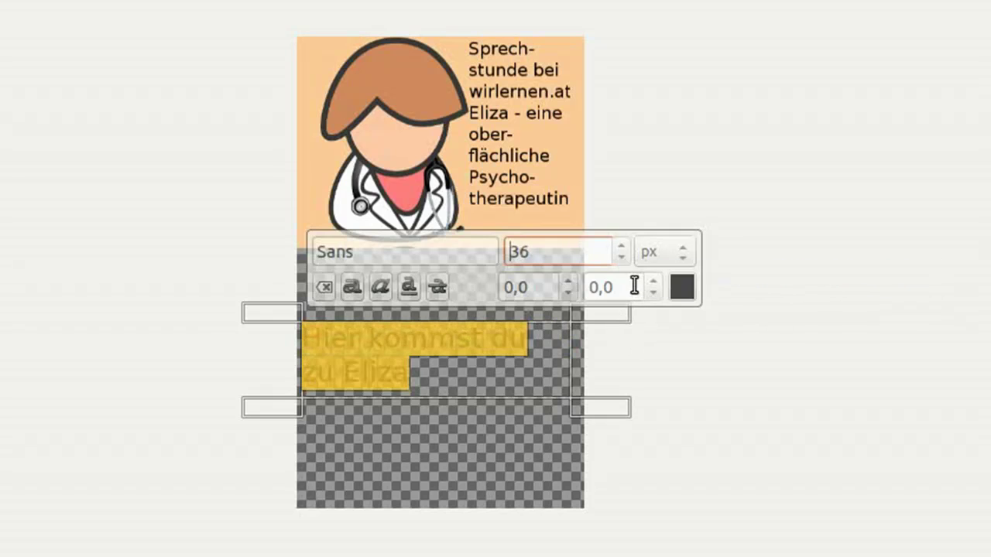
# Change the colour of the whole caption "Hier kommst du zu Eliza" to red, f40000.
pyautogui.click(681, 288)
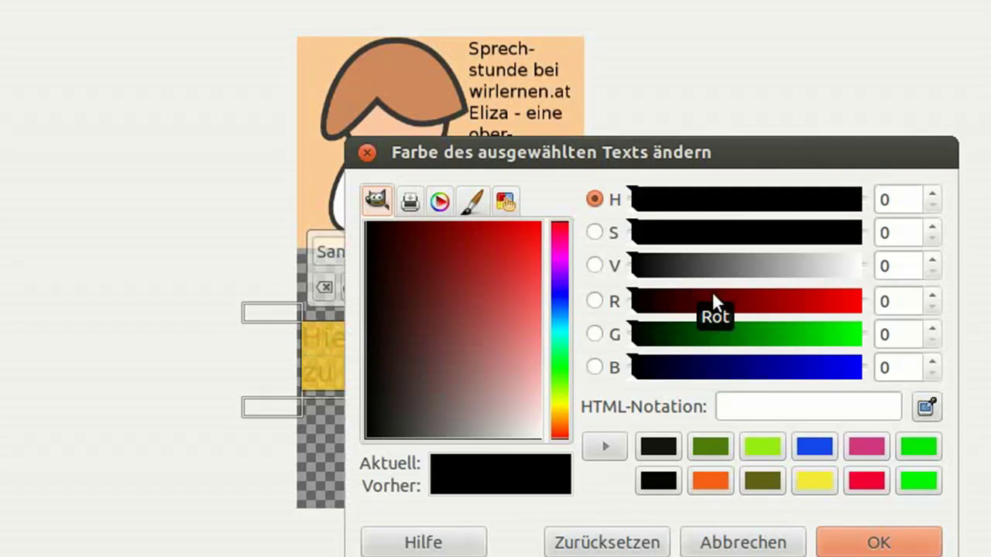
pyautogui.click(852, 307)
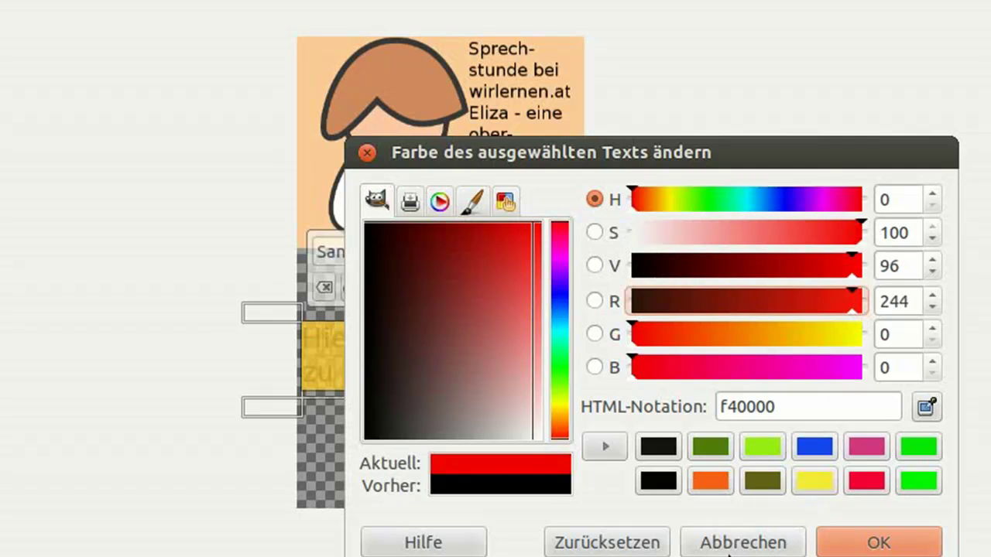
pyautogui.click(859, 543)
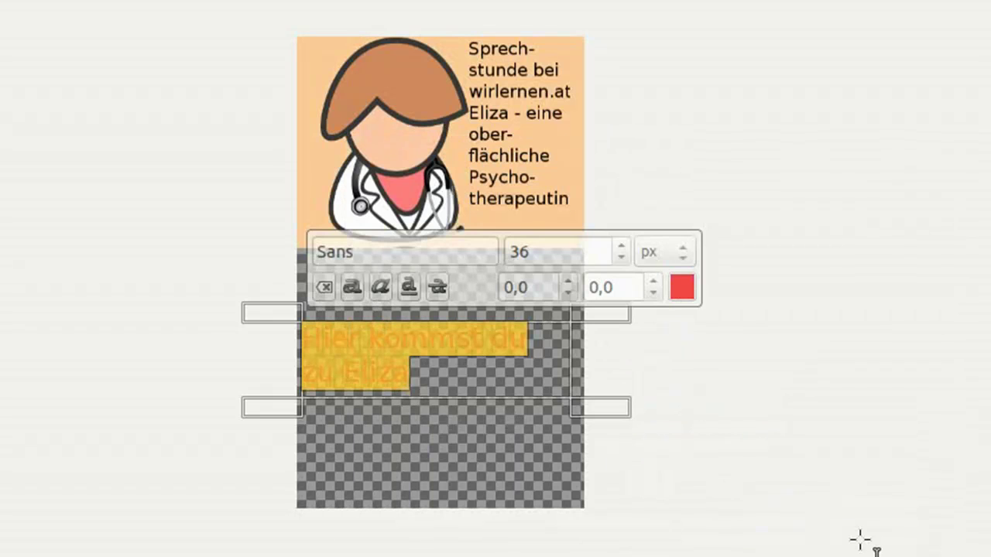
pyautogui.click(457, 344)
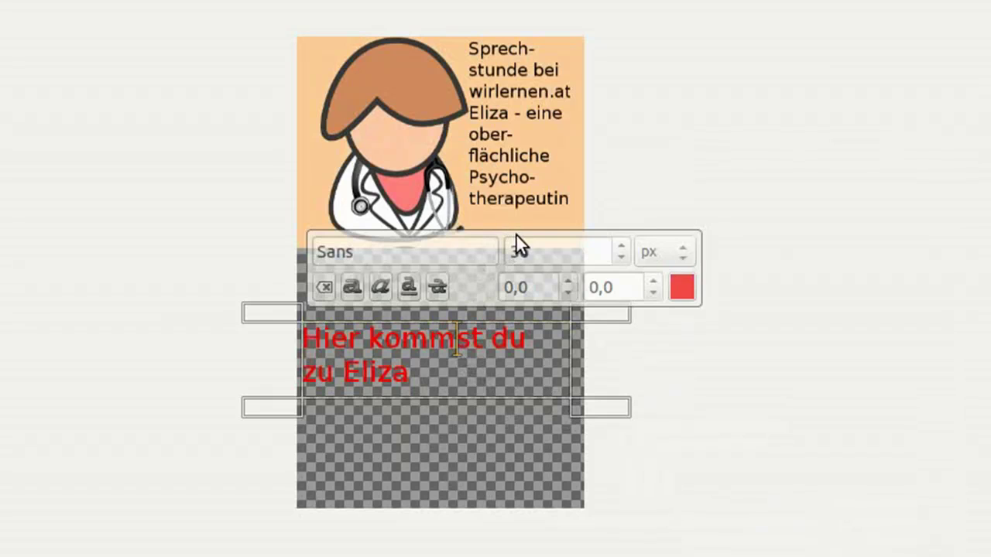
pyautogui.moveTo(621, 246); pyautogui.dragTo(691, 294)
pyautogui.click(694, 301)
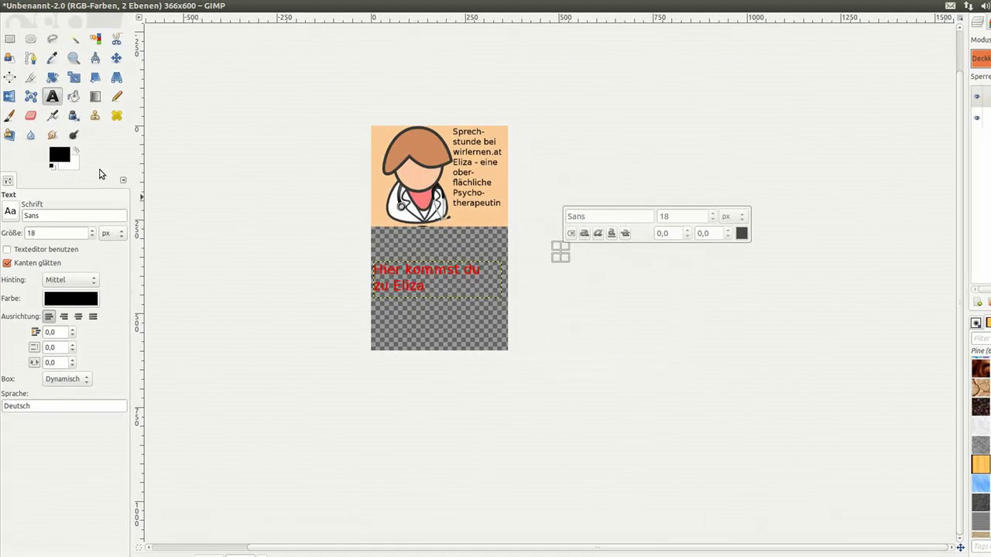
# Merge the caption's text layer down into the picture layer beneath it.
pyautogui.press('p')
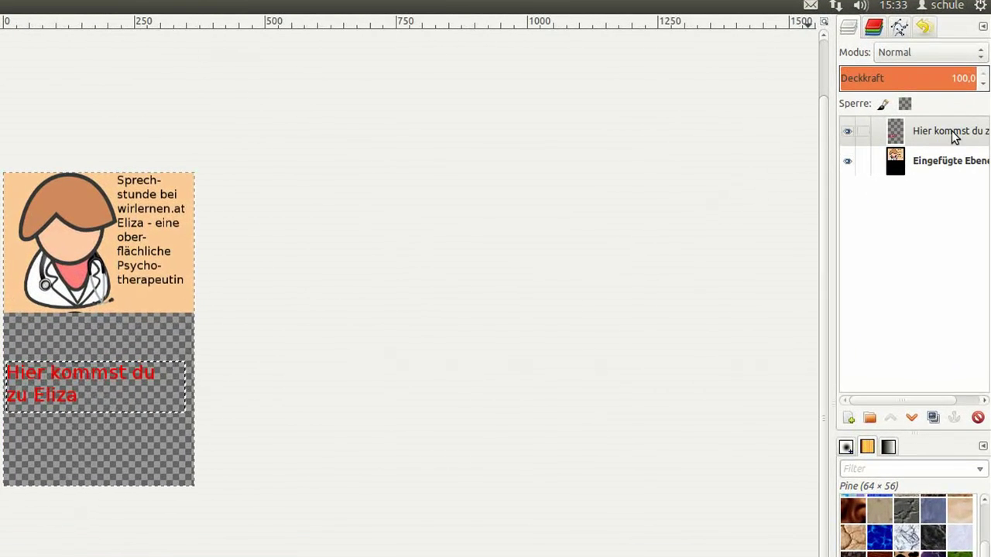
pyautogui.rightClick(56, 393)
pyautogui.moveTo(111, 511)
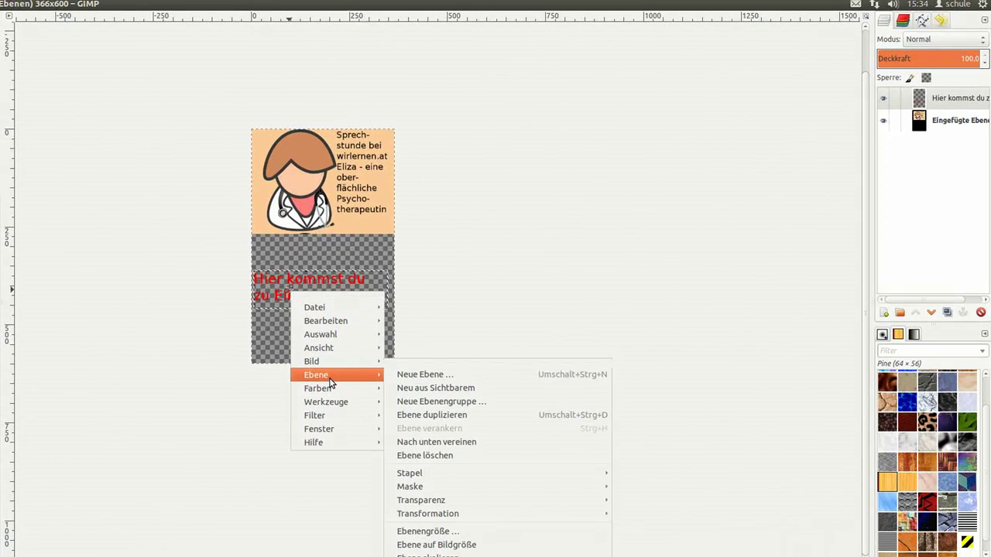
pyautogui.click(440, 442)
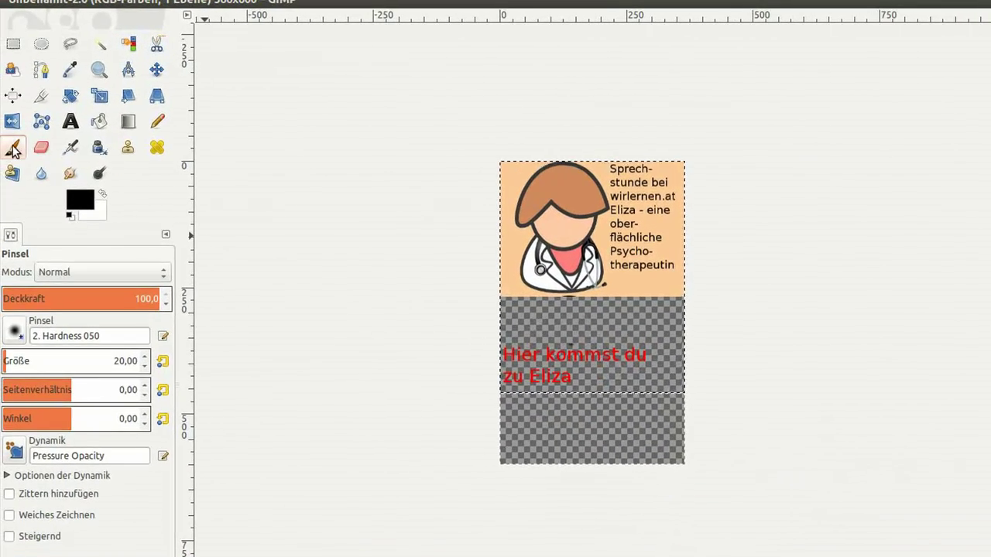
# Paint a black arrow with the size 20 Paintbrush from the caption up to the doctor figure, undoing stray strokes.
pyautogui.click(13, 147)
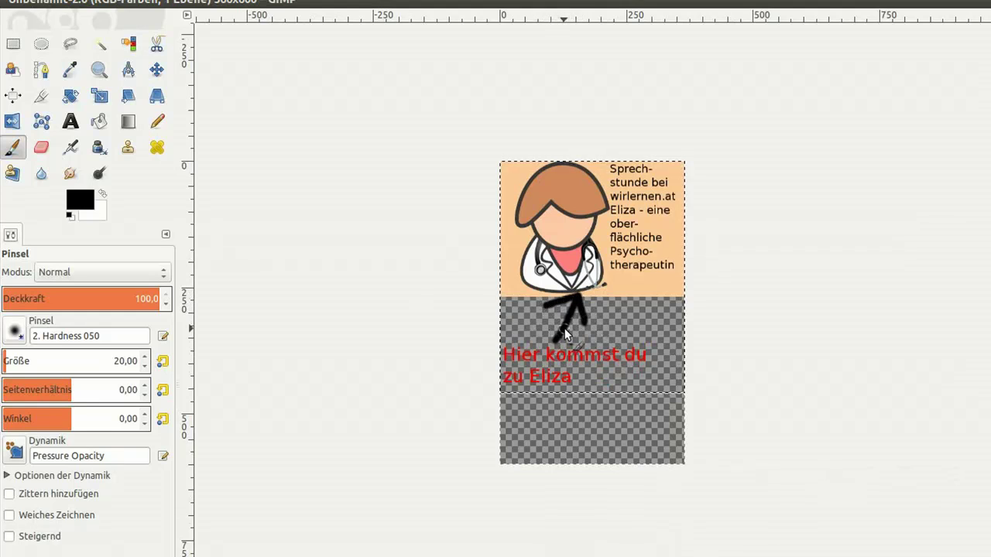
pyautogui.hotkey('ctrl', 'z')
pyautogui.hotkey('ctrl', 'z')
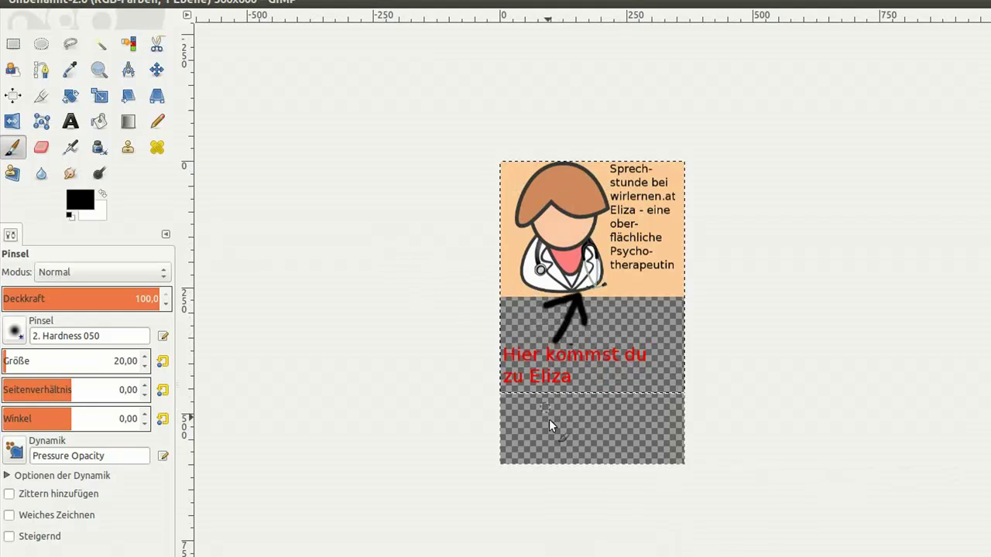
# Crop the image to 366 × 453 px from its upper-left corner, cutting off the empty area below the caption.
pyautogui.click(41, 96)
pyautogui.moveTo(505, 166)
pyautogui.mouseDown()
pyautogui.moveTo(589, 235)
pyautogui.moveTo(693, 356)
pyautogui.moveTo(704, 395)
pyautogui.moveTo(509, 163)
pyautogui.mouseUp()
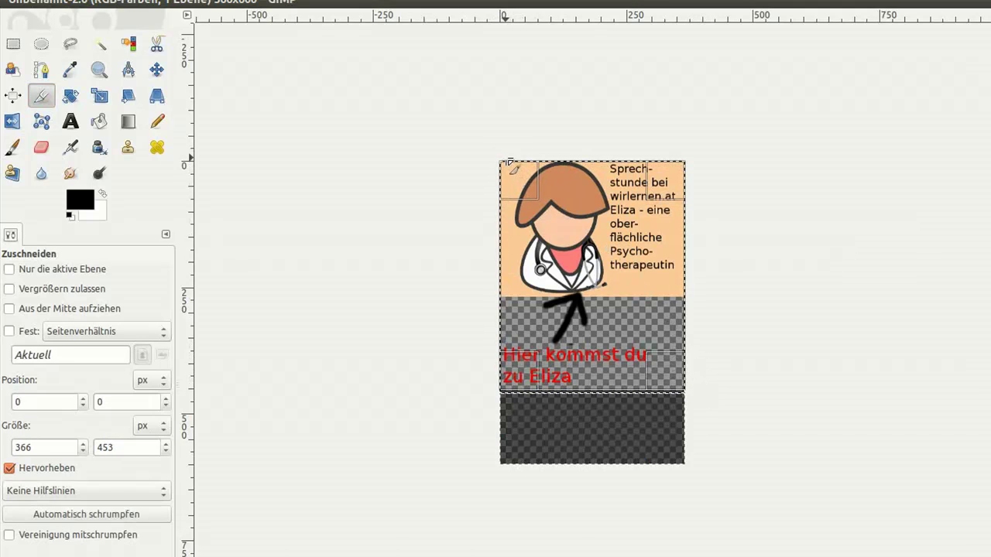
pyautogui.click(667, 315)
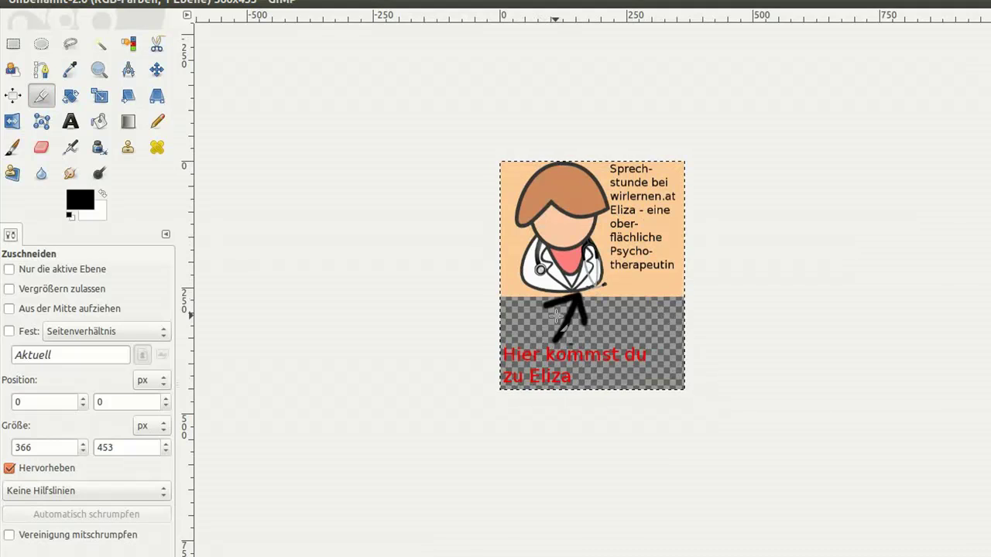
# Save the image as 006.xcf in the Gimp folder on the desktop.
pyautogui.rightClick(412, 231)
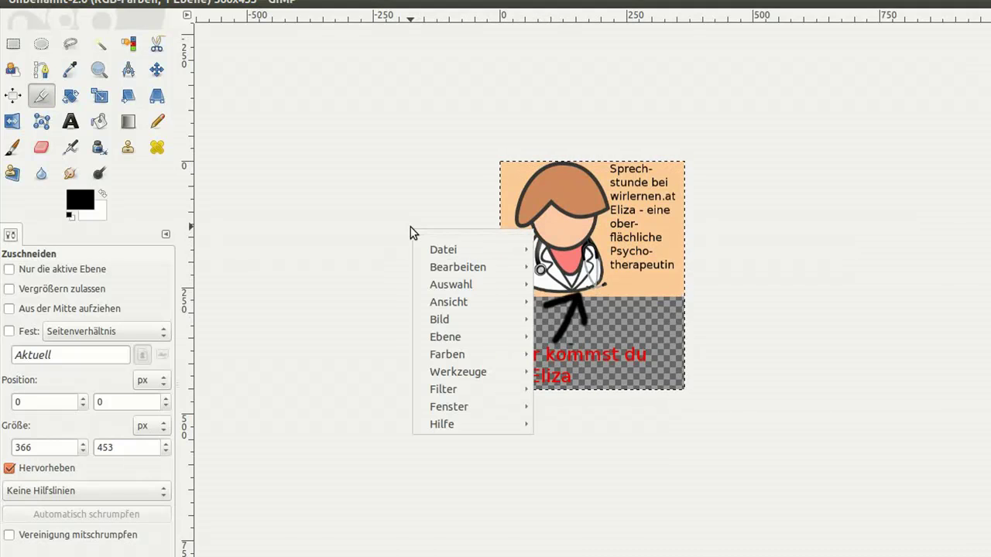
pyautogui.moveTo(452, 249)
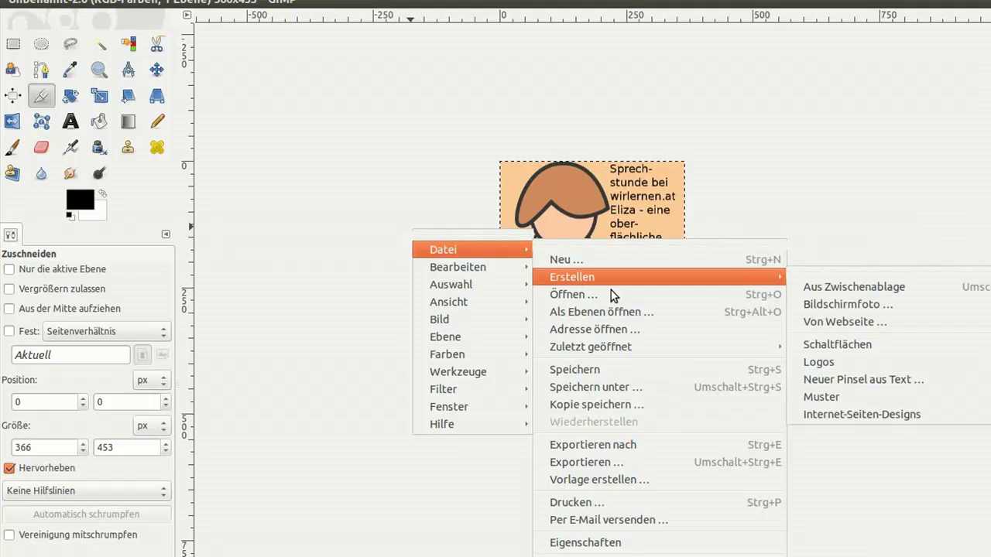
pyautogui.click(619, 387)
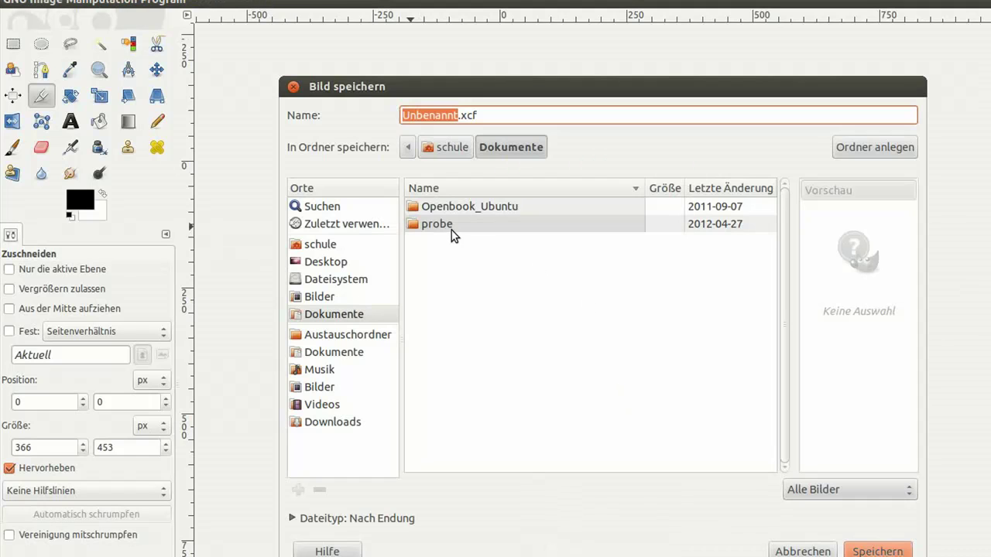
pyautogui.click(333, 265)
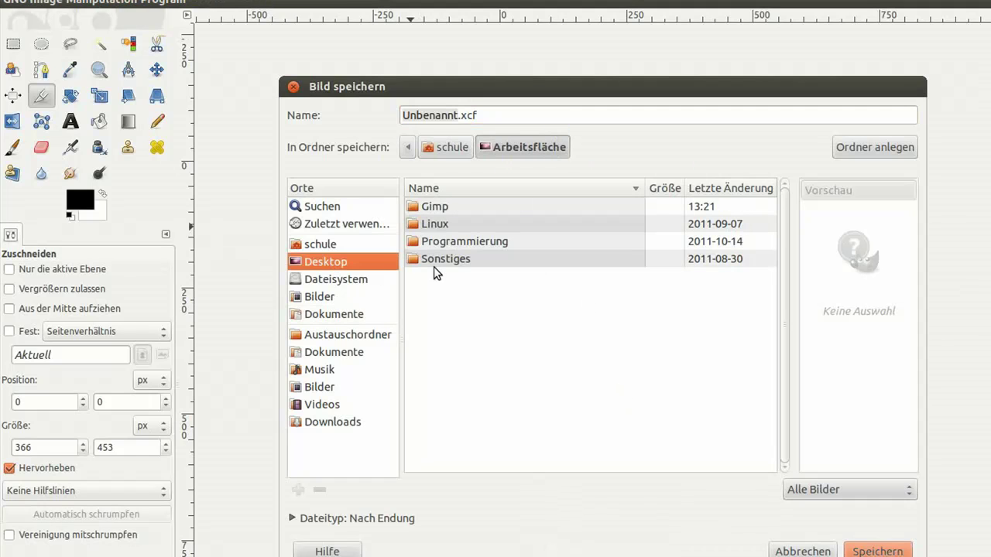
pyautogui.doubleClick(425, 208)
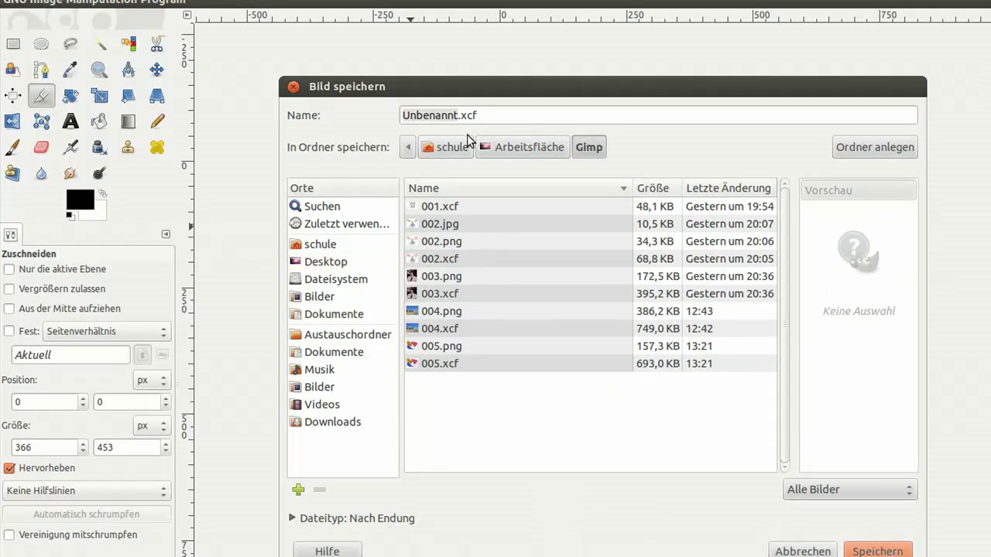
pyautogui.click(457, 115)
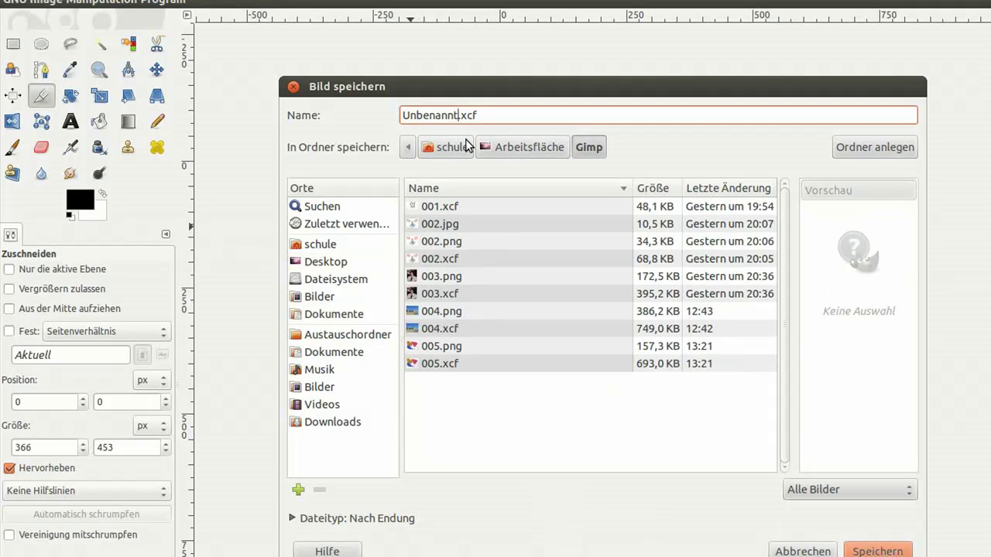
pyautogui.hotkey('shift', 'Home')
pyautogui.write('00')
pyautogui.click(877, 551)
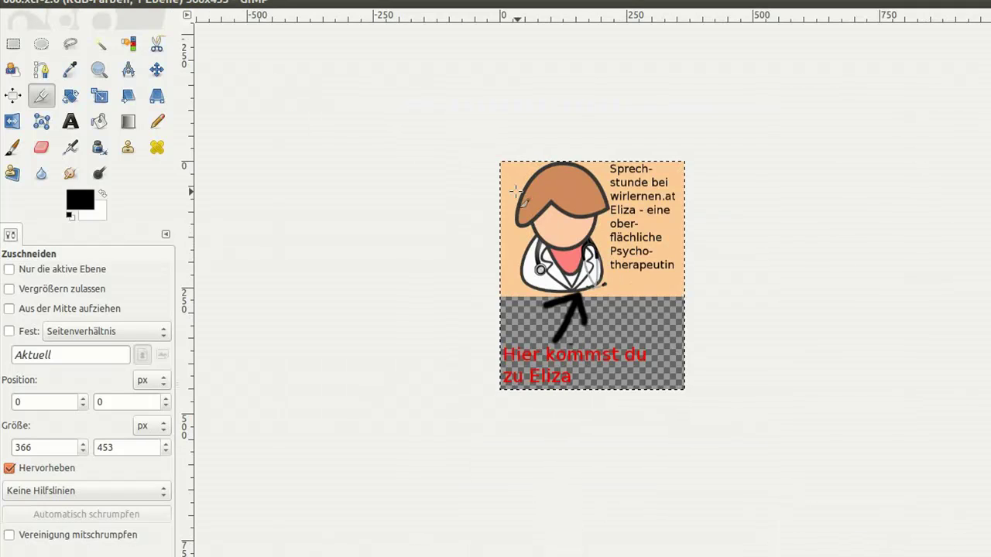
# Export the image as 006.png to the same Gimp folder with compression level 6.
pyautogui.rightClick(515, 201)
pyautogui.moveTo(548, 214)
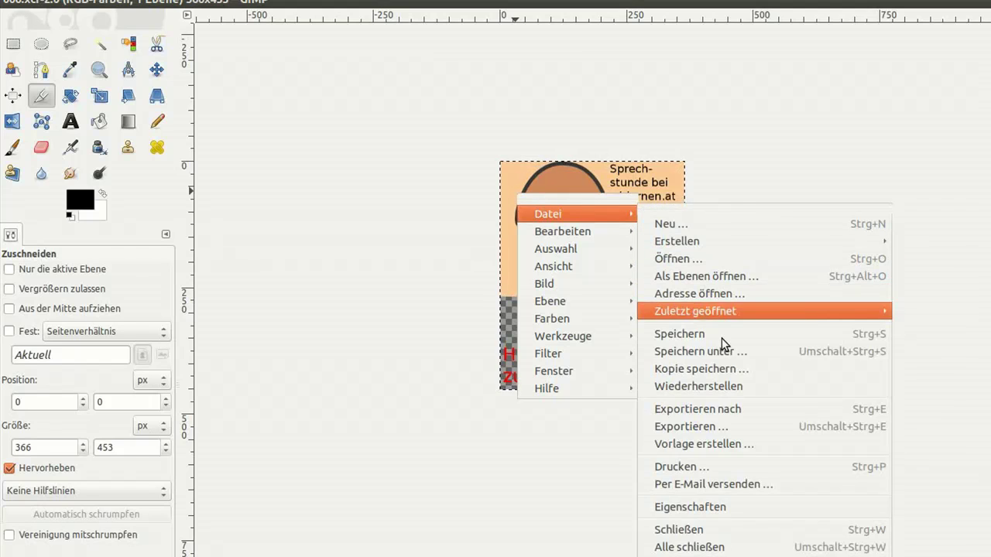
pyautogui.click(689, 426)
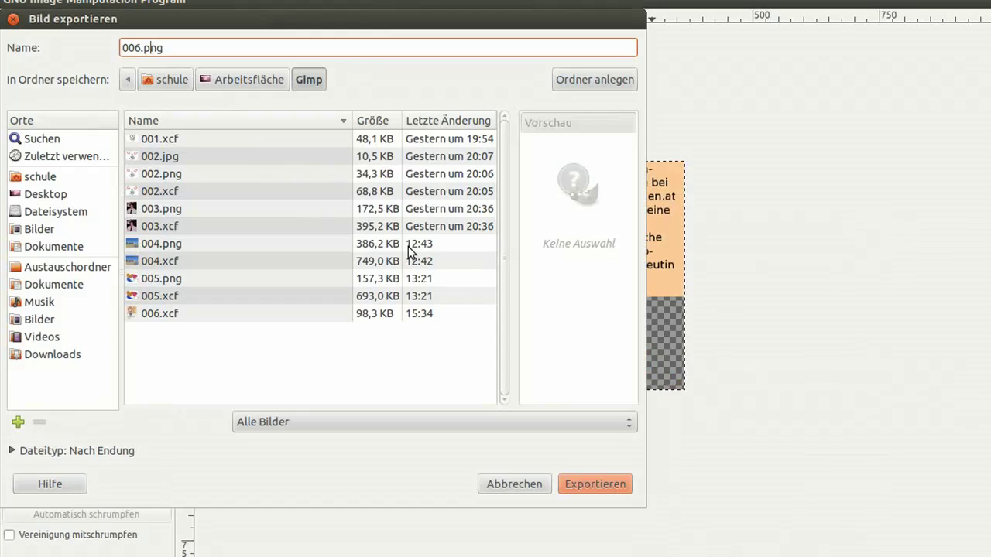
pyautogui.click(612, 492)
pyautogui.moveTo(411, 323); pyautogui.dragTo(380, 324)
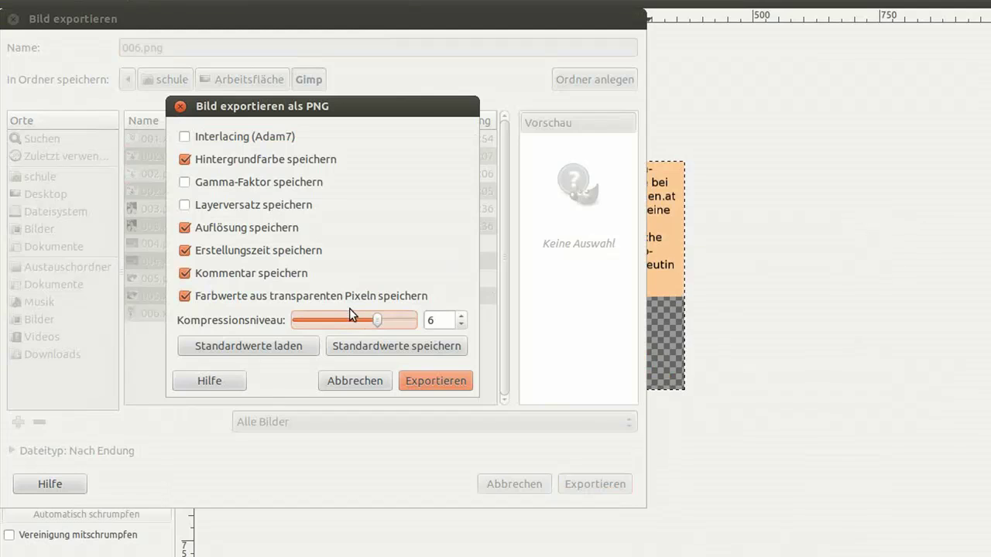
pyautogui.click(434, 384)
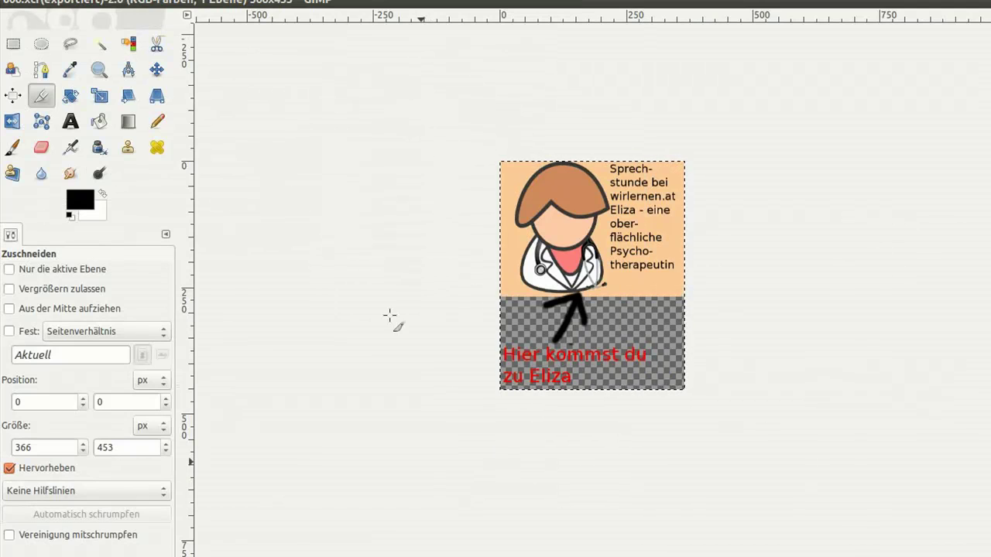
# Switch to the desktop, open the Gimp folder and open the exported 006.png to check it.
pyautogui.click(126, 11)
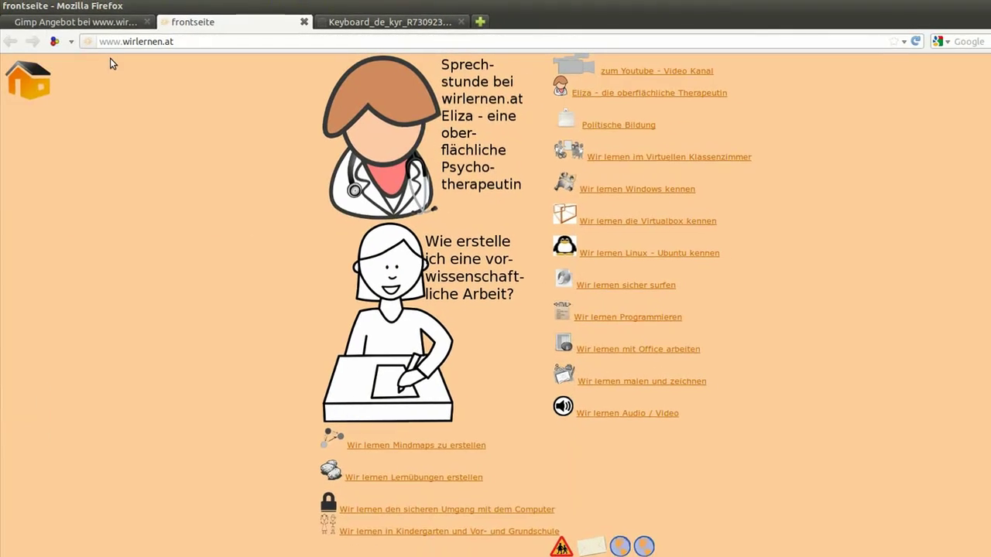
pyautogui.click(19, 6)
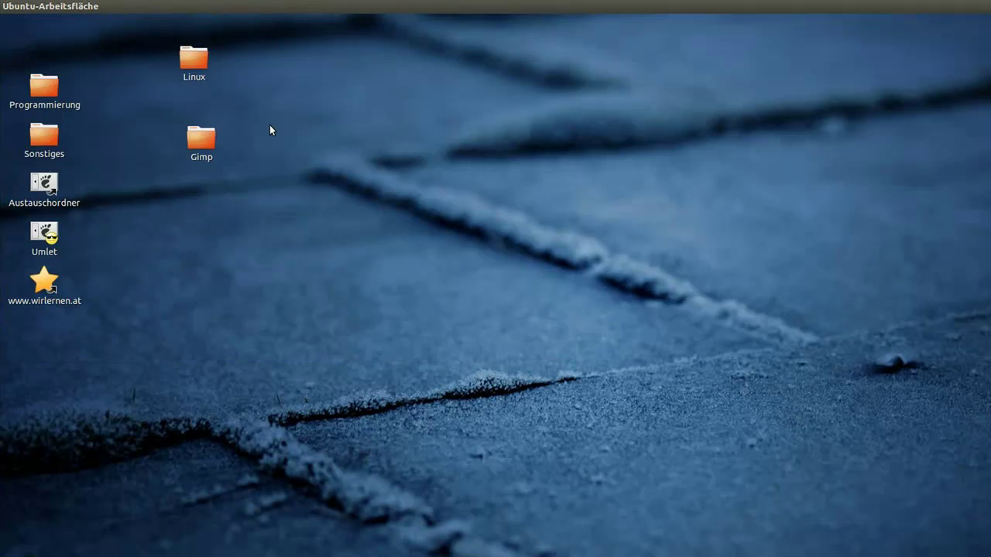
pyautogui.doubleClick(198, 134)
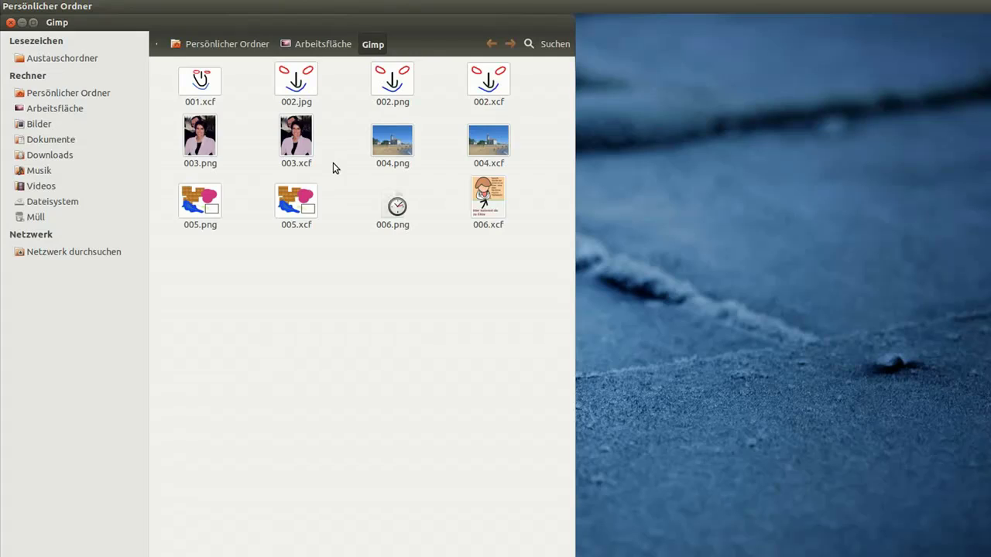
pyautogui.doubleClick(399, 205)
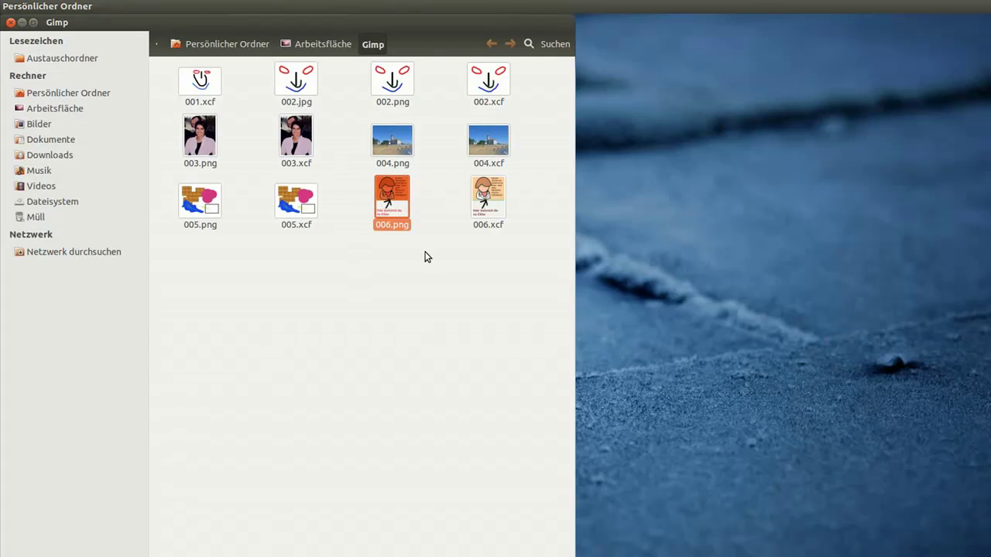